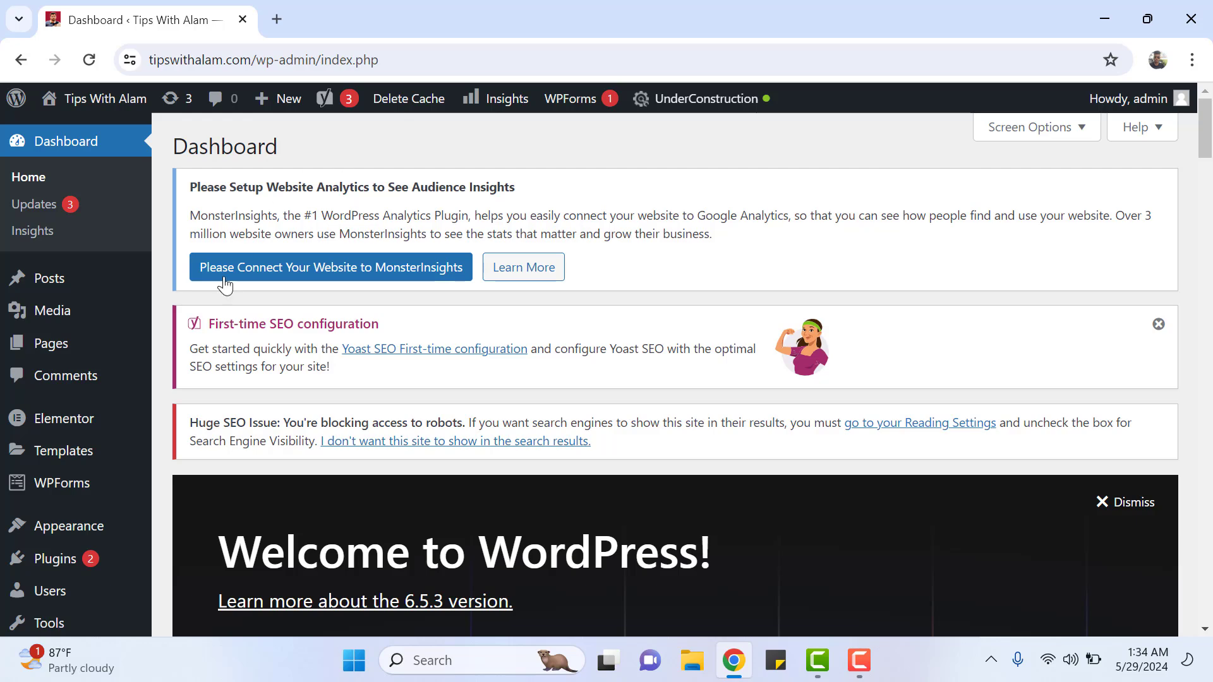
Step: Open the page for adding new plugins and search by keyword for updraftplus
{"action": "scroll", "coordinate": [95, 468], "scroll_direction": "down", "scroll_amount": 3}
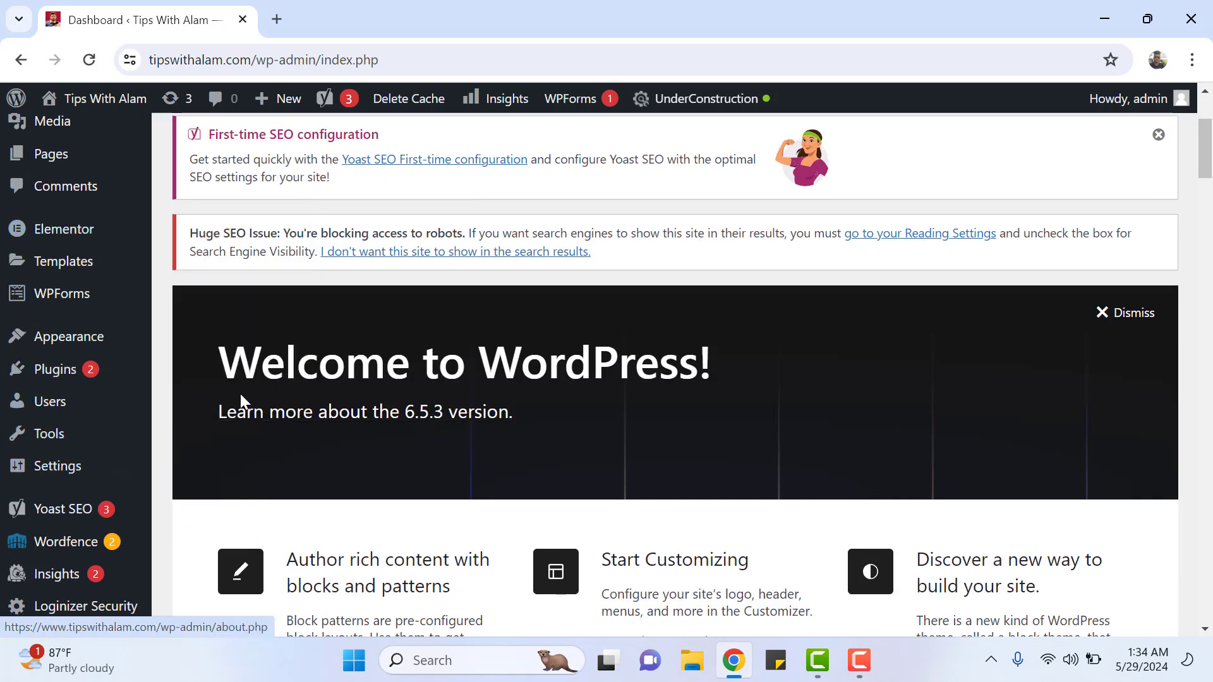
{"action": "mouse_move", "coordinate": [99, 371]}
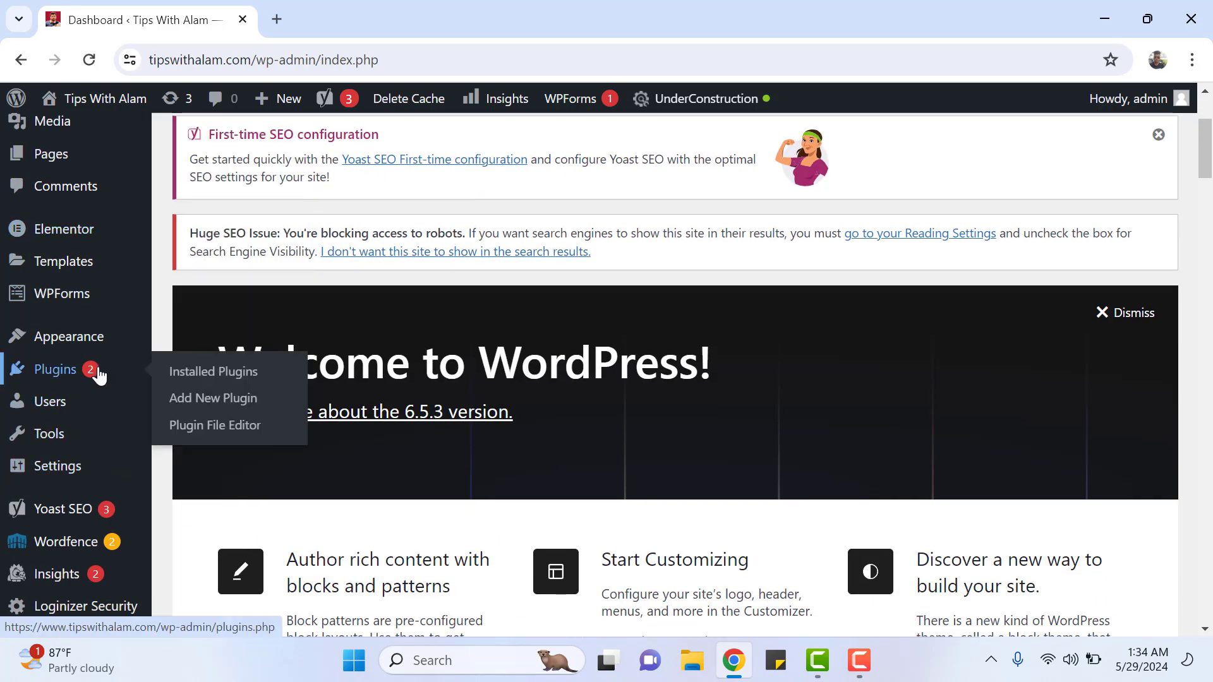
{"action": "left_click", "coordinate": [208, 404]}
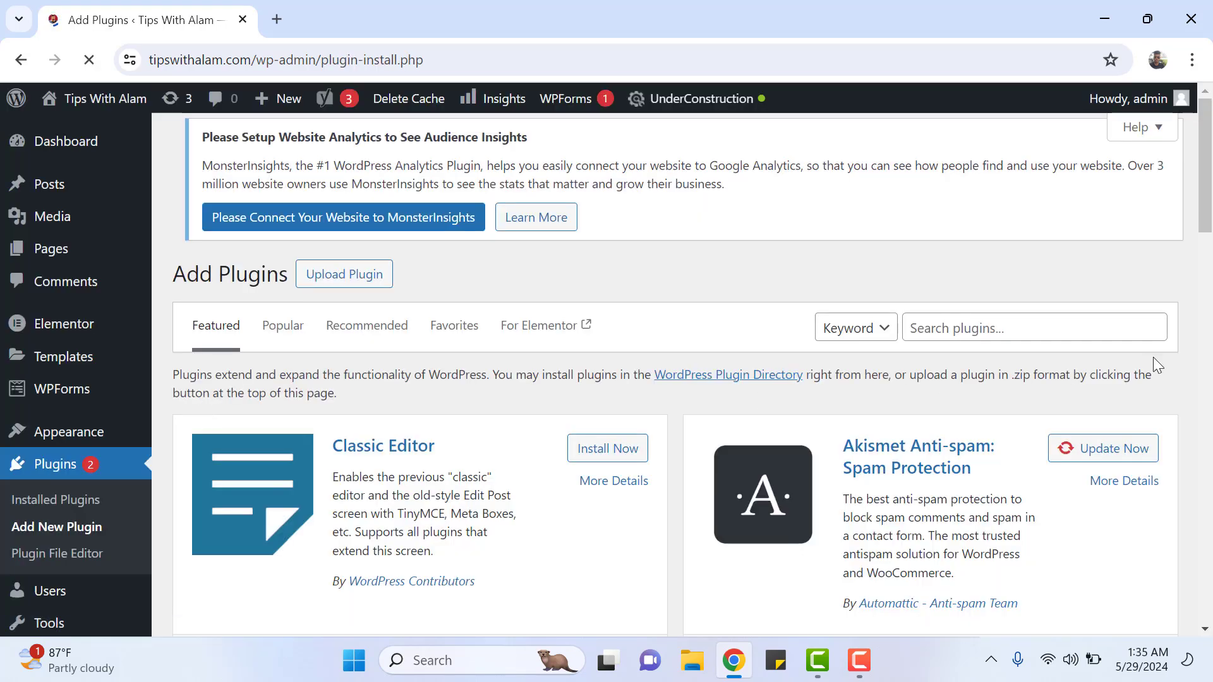
{"action": "left_click", "coordinate": [1062, 339]}
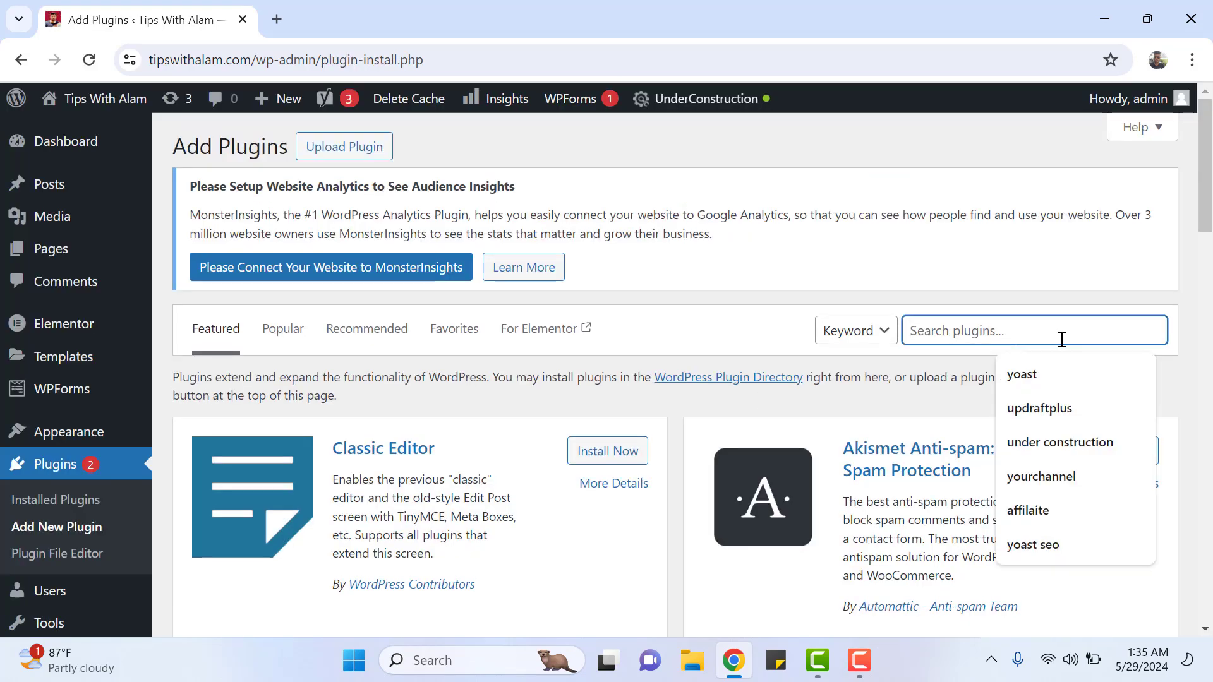
{"action": "type", "text": "updra"}
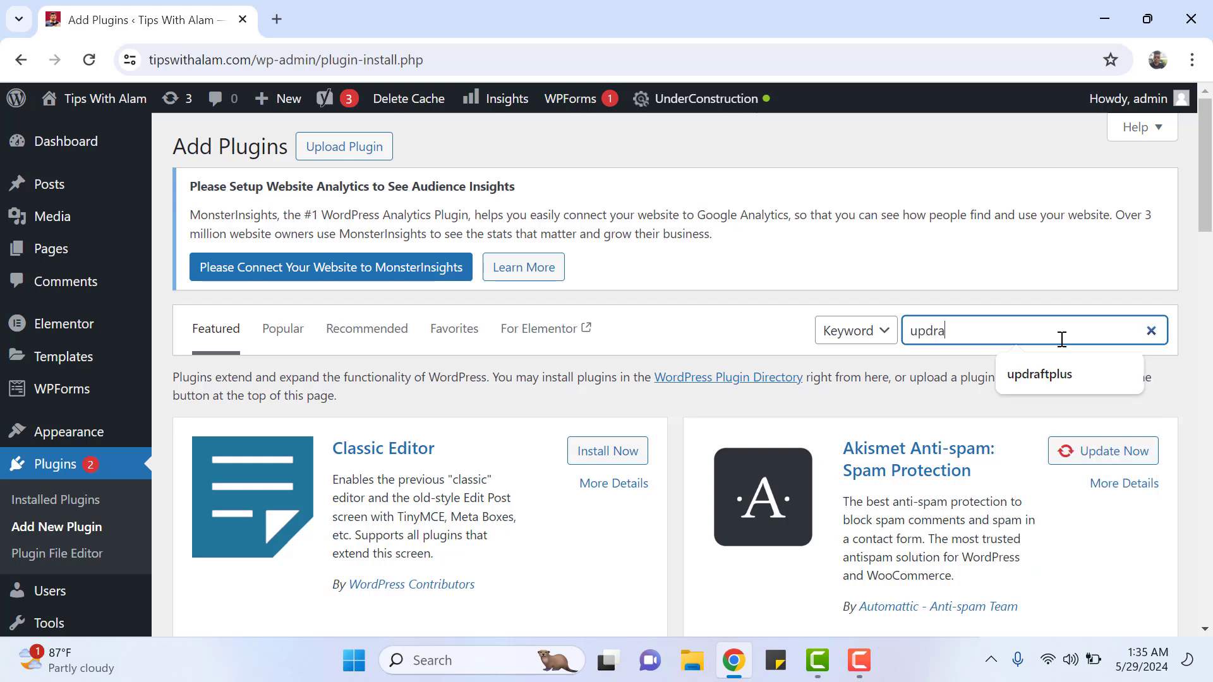
{"action": "type", "text": "ftlus\\"}
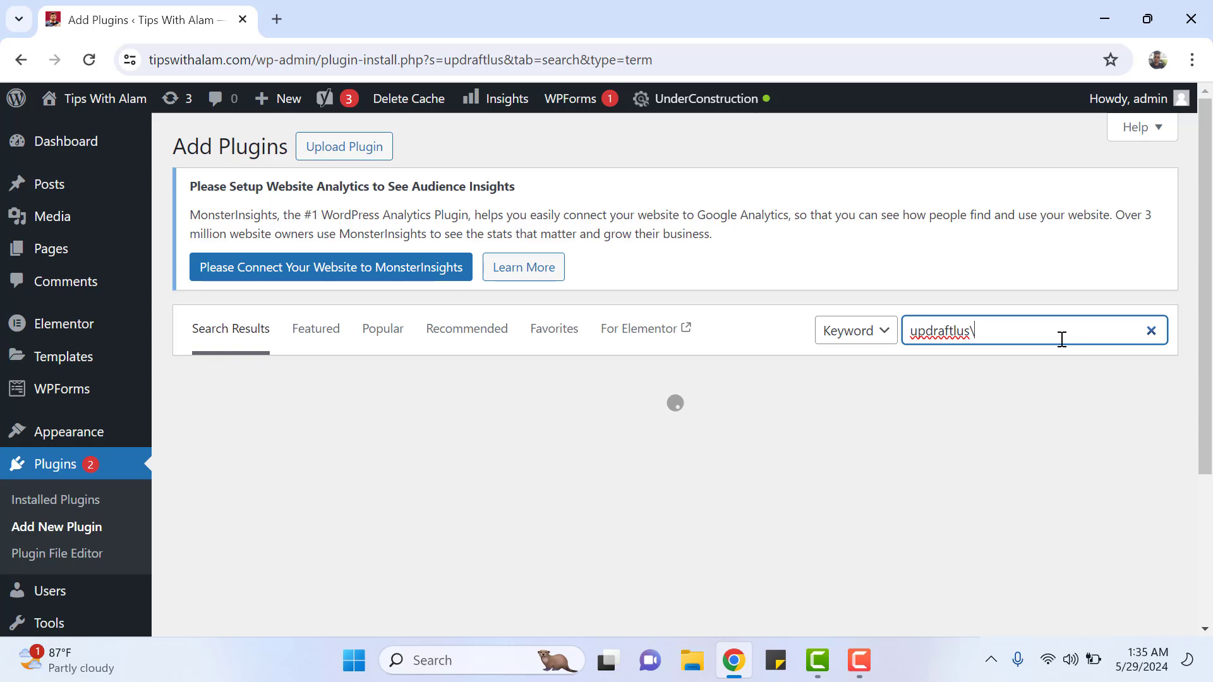
{"action": "key", "text": "BackSpace"}
{"action": "key", "text": "BackSpace"}
{"action": "key", "text": "BackSpace"}
{"action": "key", "text": "BackSpace"}
{"action": "type", "text": "plus"}
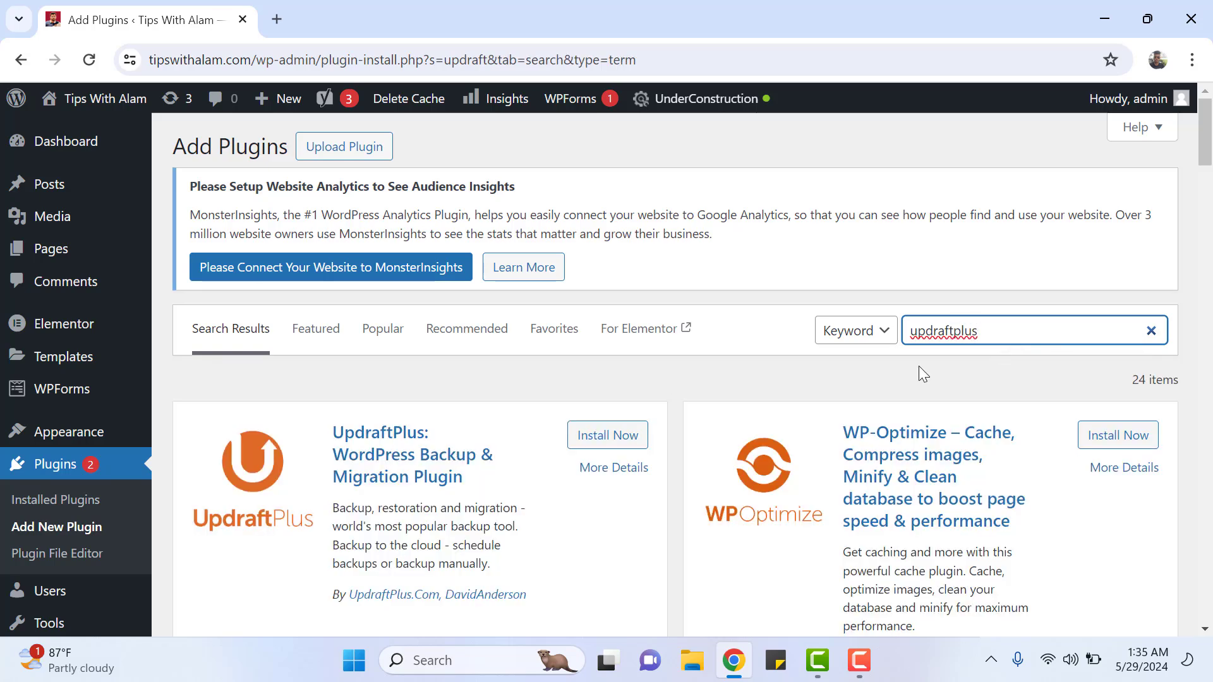
Step: Install and activate the UpdraftPlus: WordPress Backup & Migration Plugin, and refresh the page
{"action": "scroll", "coordinate": [821, 357], "scroll_direction": "down", "scroll_amount": 3}
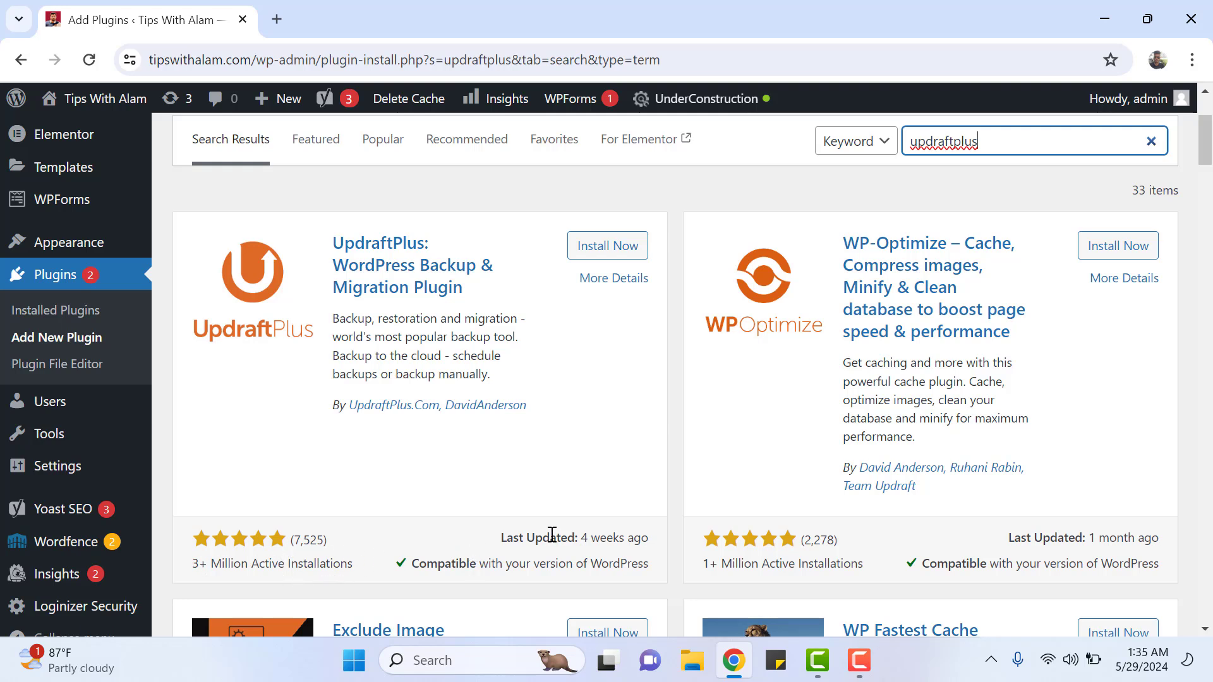
{"action": "left_click", "coordinate": [632, 255]}
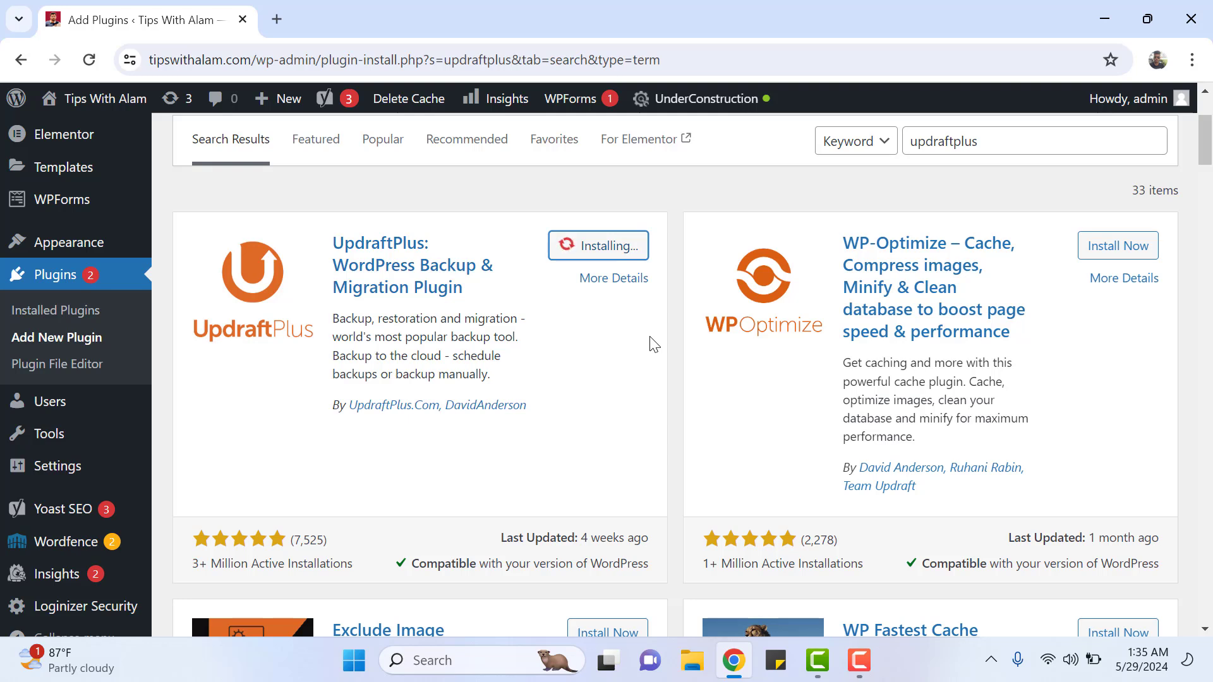
{"action": "left_click", "coordinate": [858, 660]}
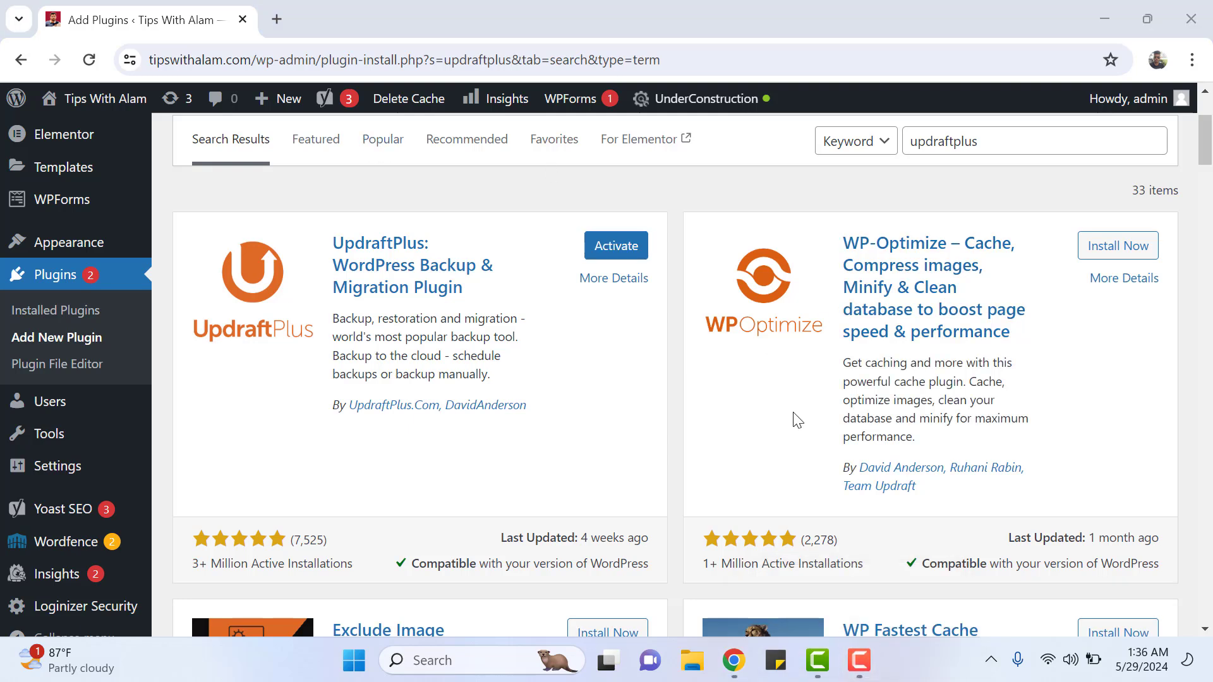
{"action": "left_click", "coordinate": [614, 251]}
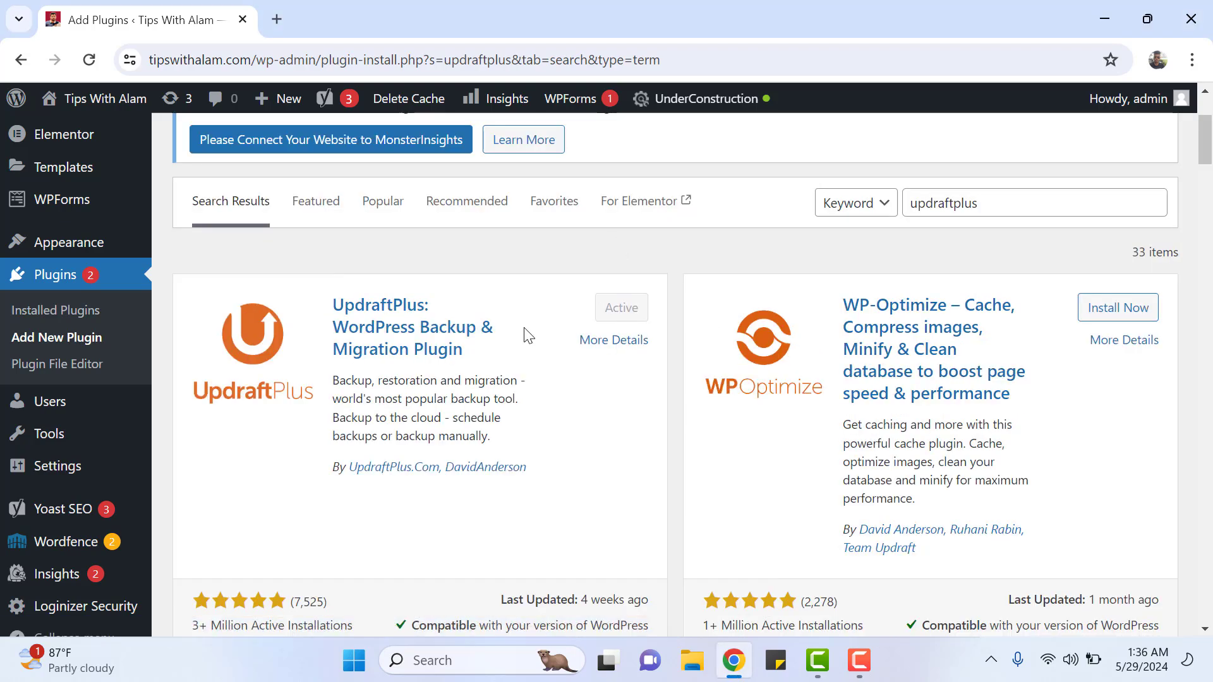
{"action": "scroll", "coordinate": [660, 418], "scroll_direction": "up", "scroll_amount": 3}
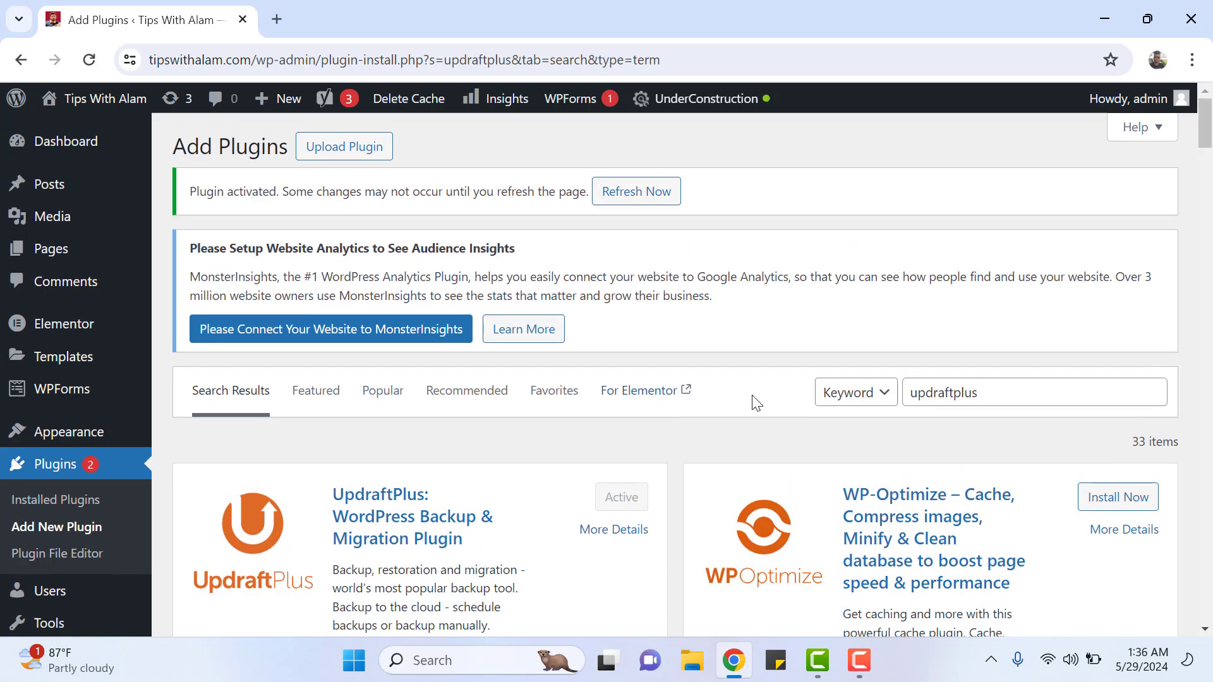
{"action": "left_click", "coordinate": [621, 202]}
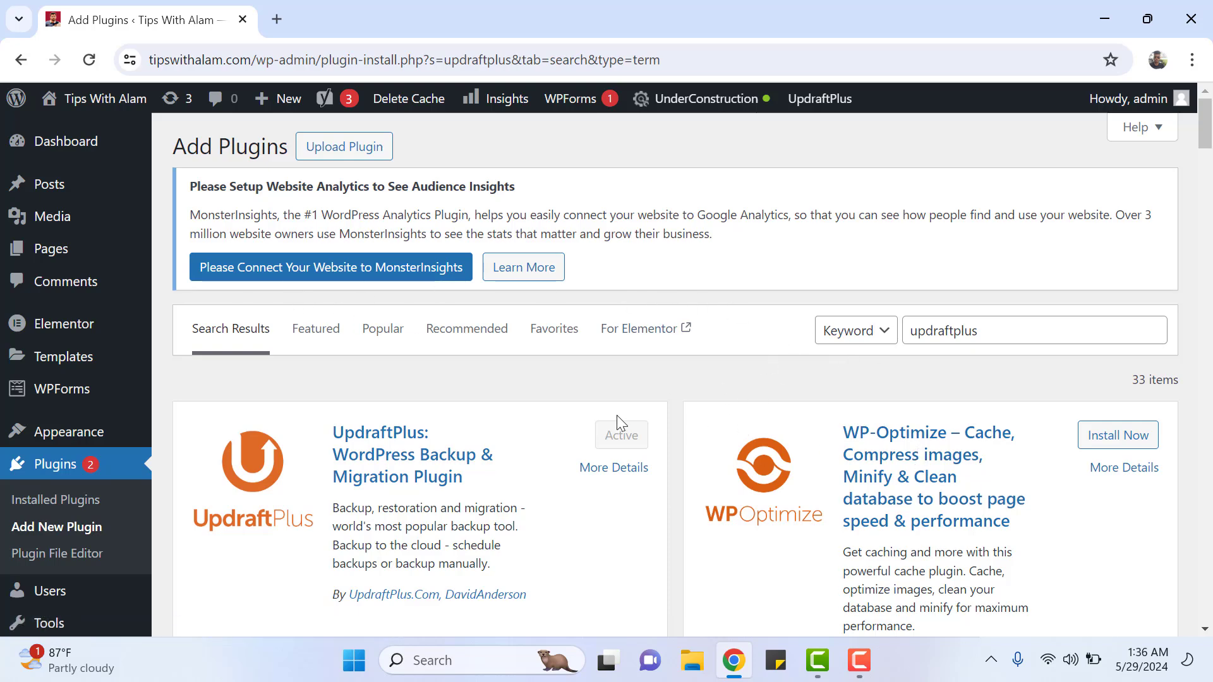
Step: Open UpdraftPlus Backups from the site settings and show the plugin's backup schedule and storage settings
{"action": "scroll", "coordinate": [158, 462], "scroll_direction": "down", "scroll_amount": 4}
{"action": "mouse_move", "coordinate": [83, 452]}
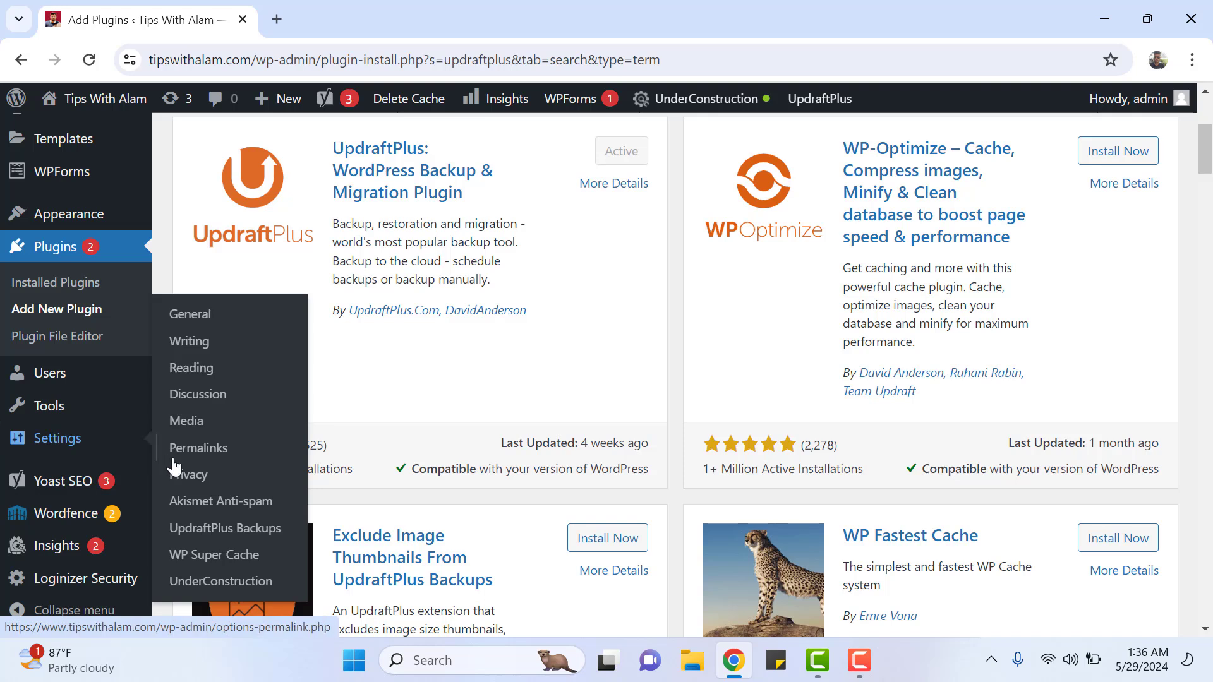
{"action": "left_click", "coordinate": [226, 529]}
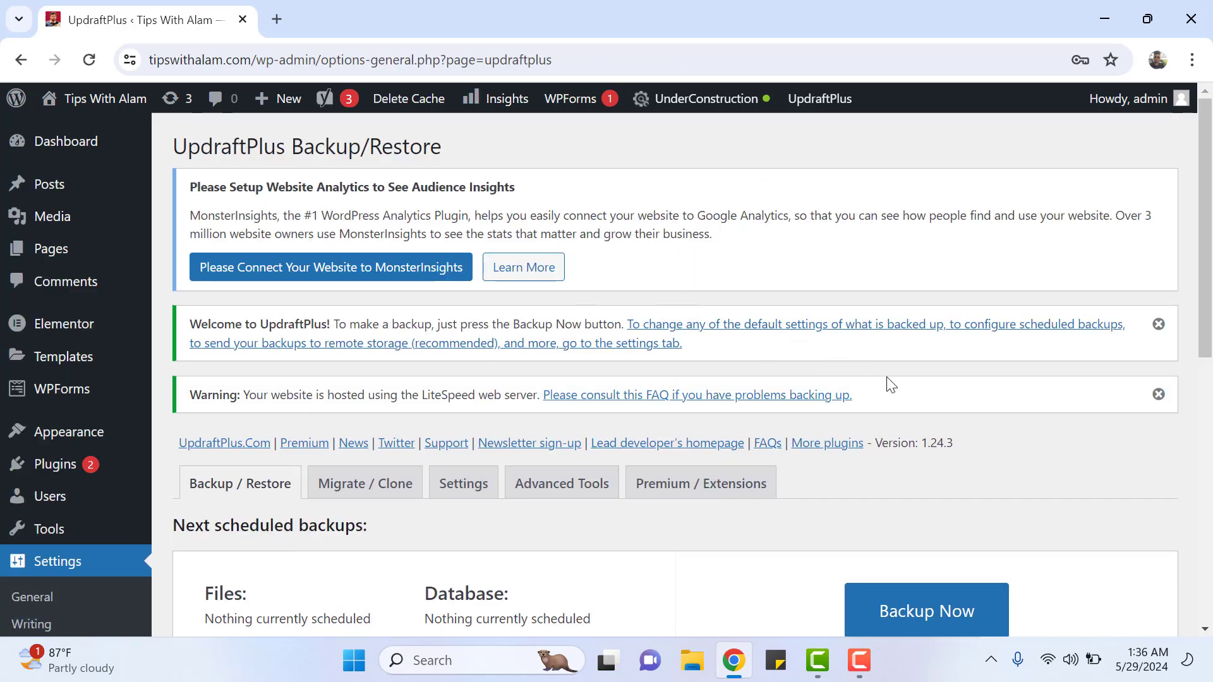
{"action": "scroll", "coordinate": [985, 392], "scroll_direction": "down", "scroll_amount": 1}
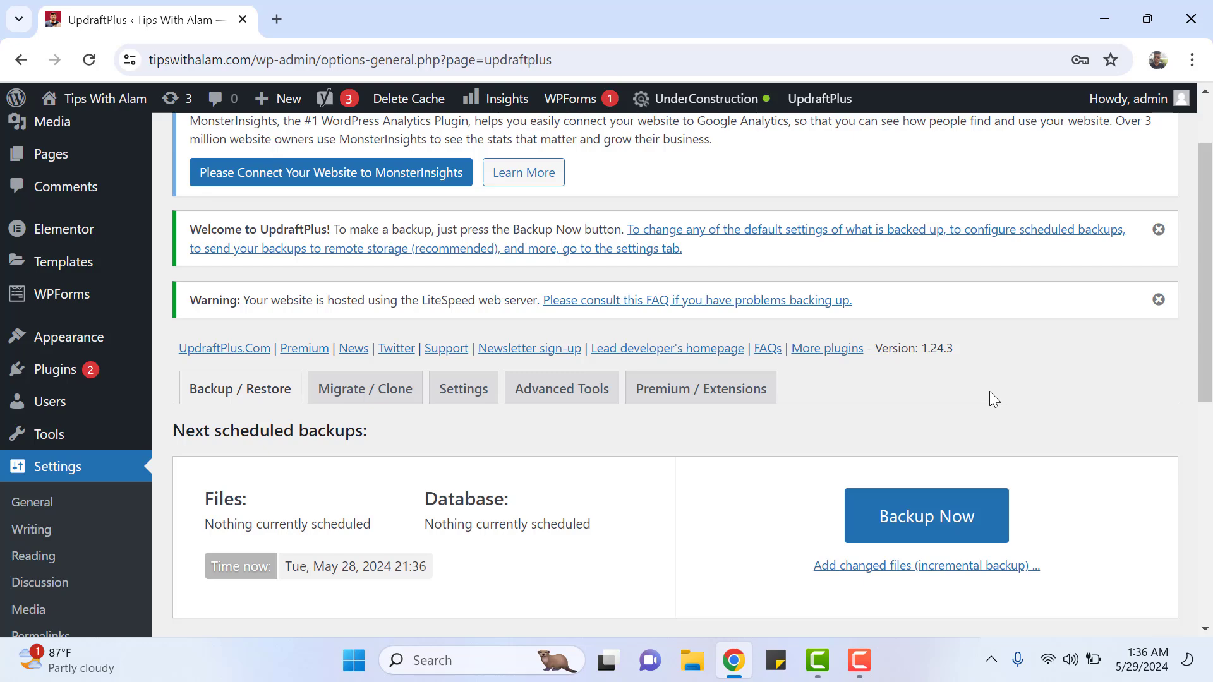
{"action": "left_click", "coordinate": [464, 391]}
{"action": "scroll", "coordinate": [631, 423], "scroll_direction": "down", "scroll_amount": 1}
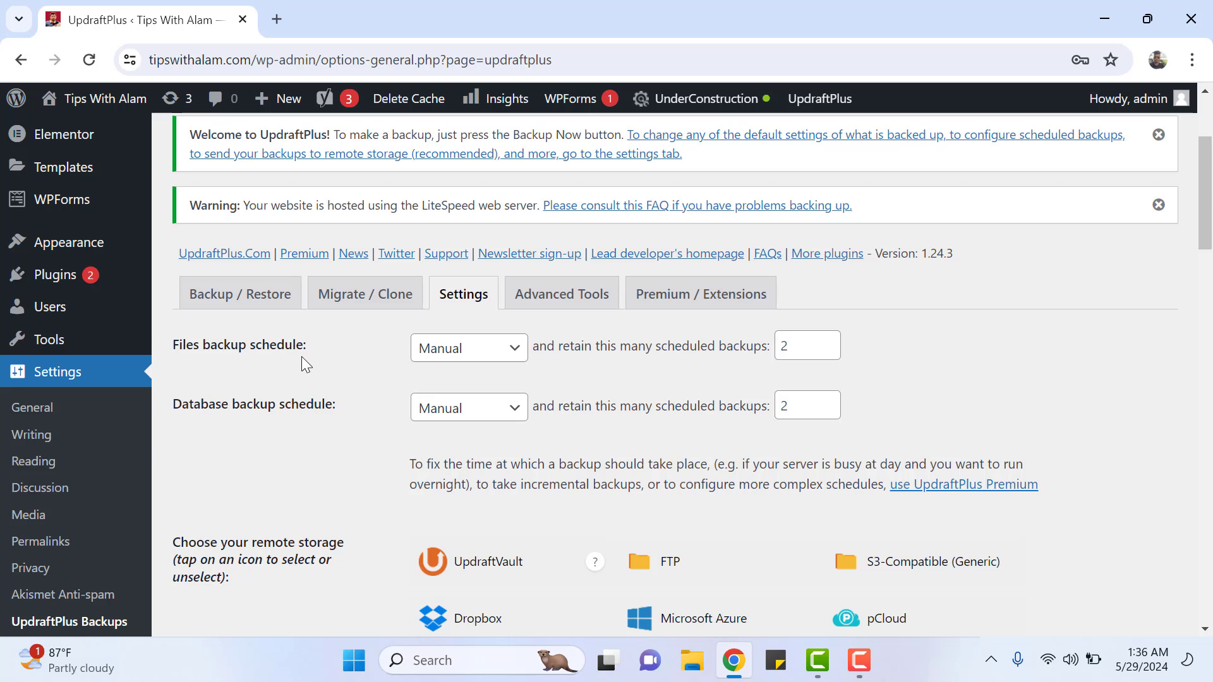
Step: Set both the files backup schedule and the database backup schedule to Weekly
{"action": "left_click", "coordinate": [449, 356]}
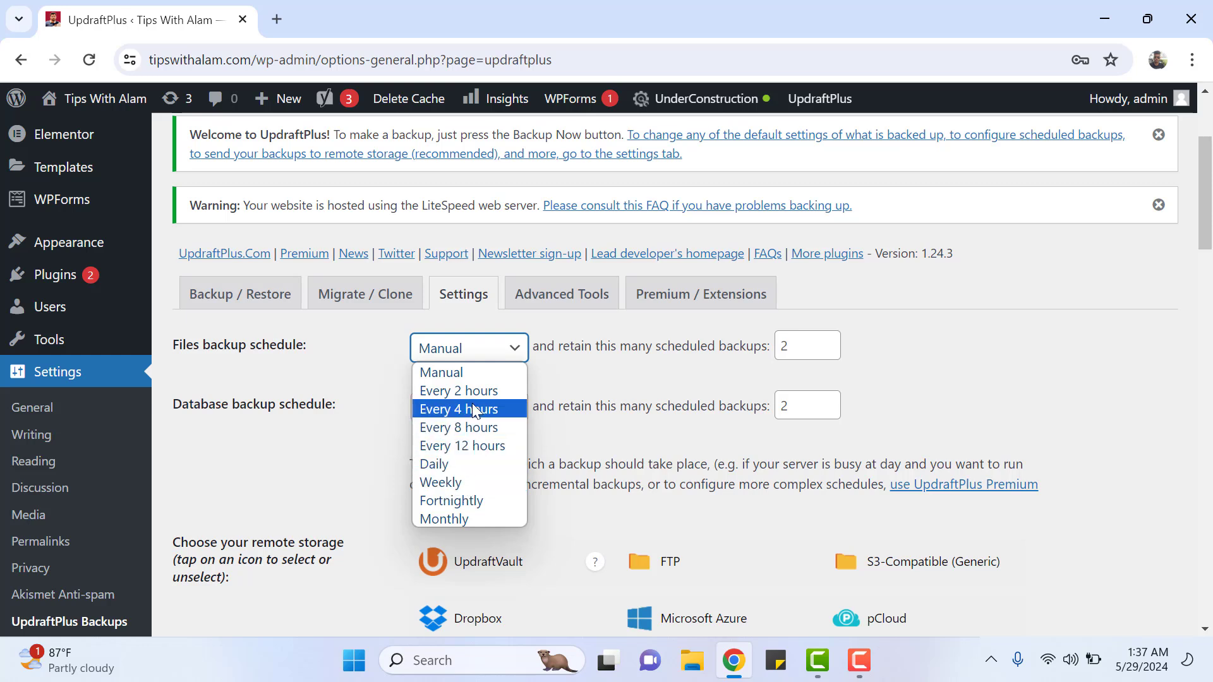
{"action": "left_click", "coordinate": [460, 482]}
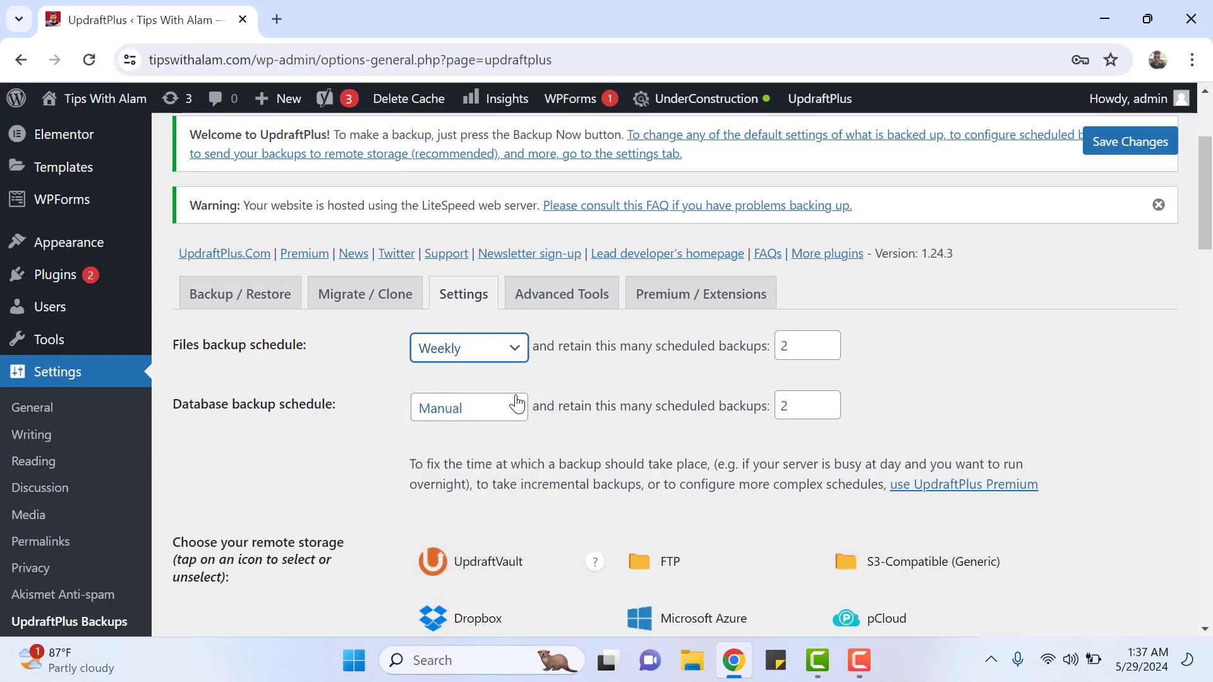
{"action": "left_click_drag", "start_coordinate": [607, 346], "coordinate": [717, 347]}
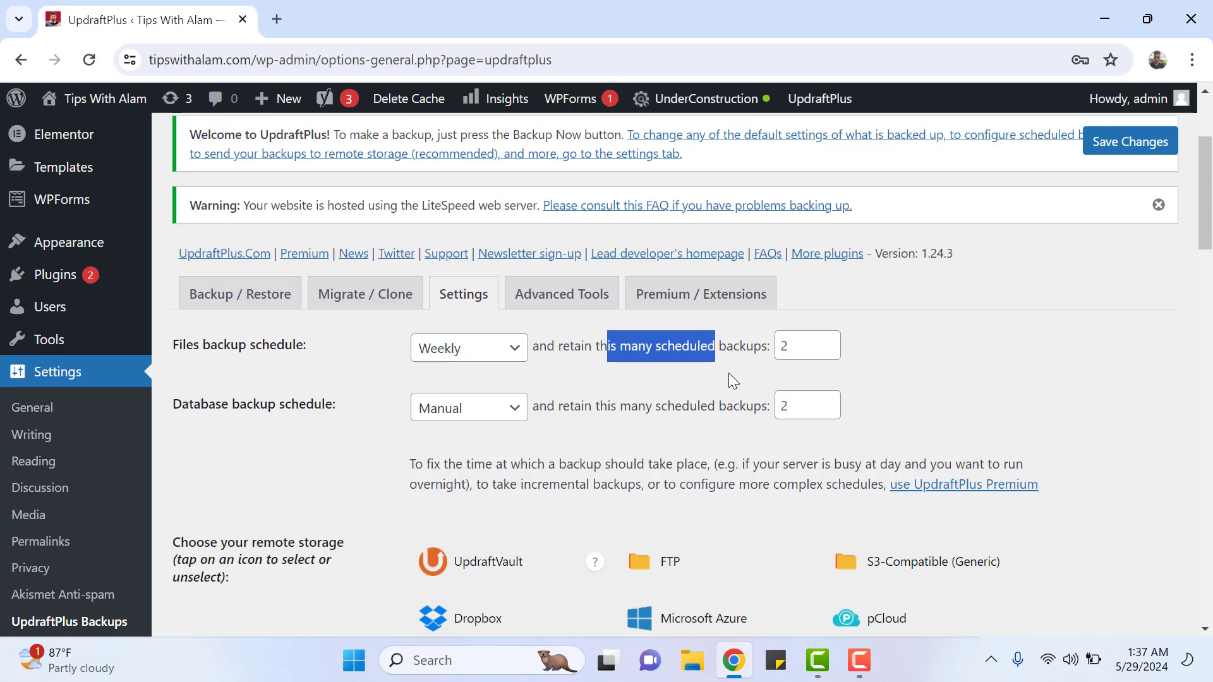
{"action": "left_click", "coordinate": [728, 372]}
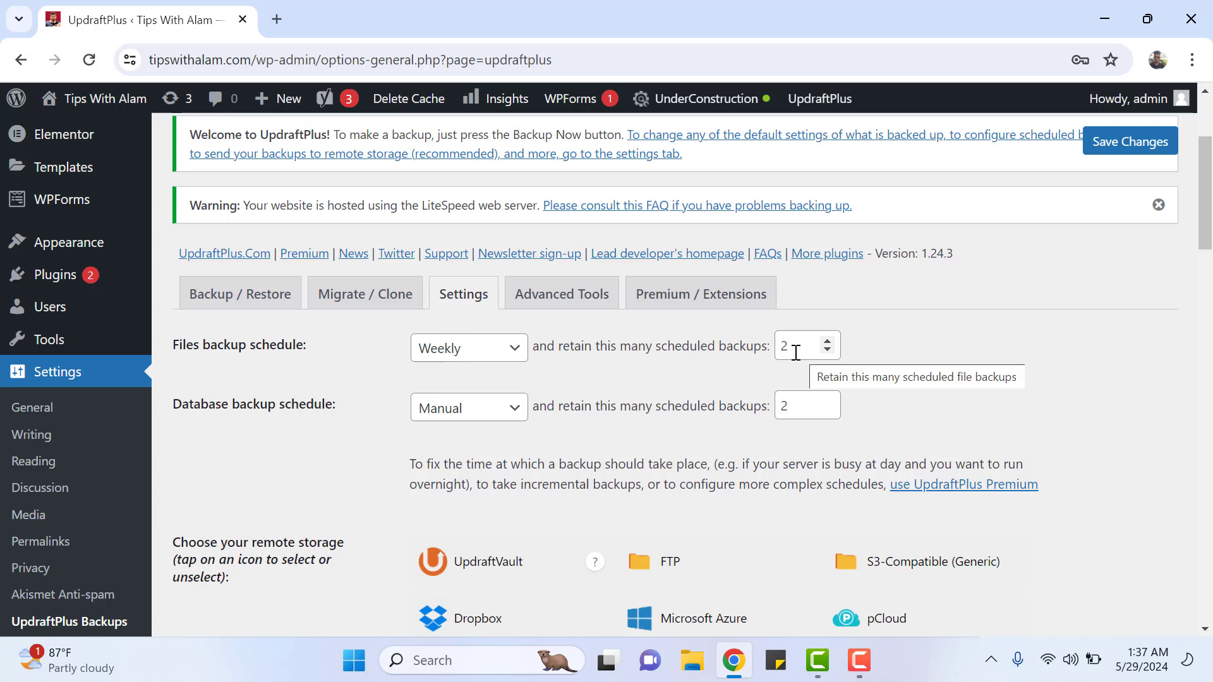
{"action": "left_click", "coordinate": [461, 412]}
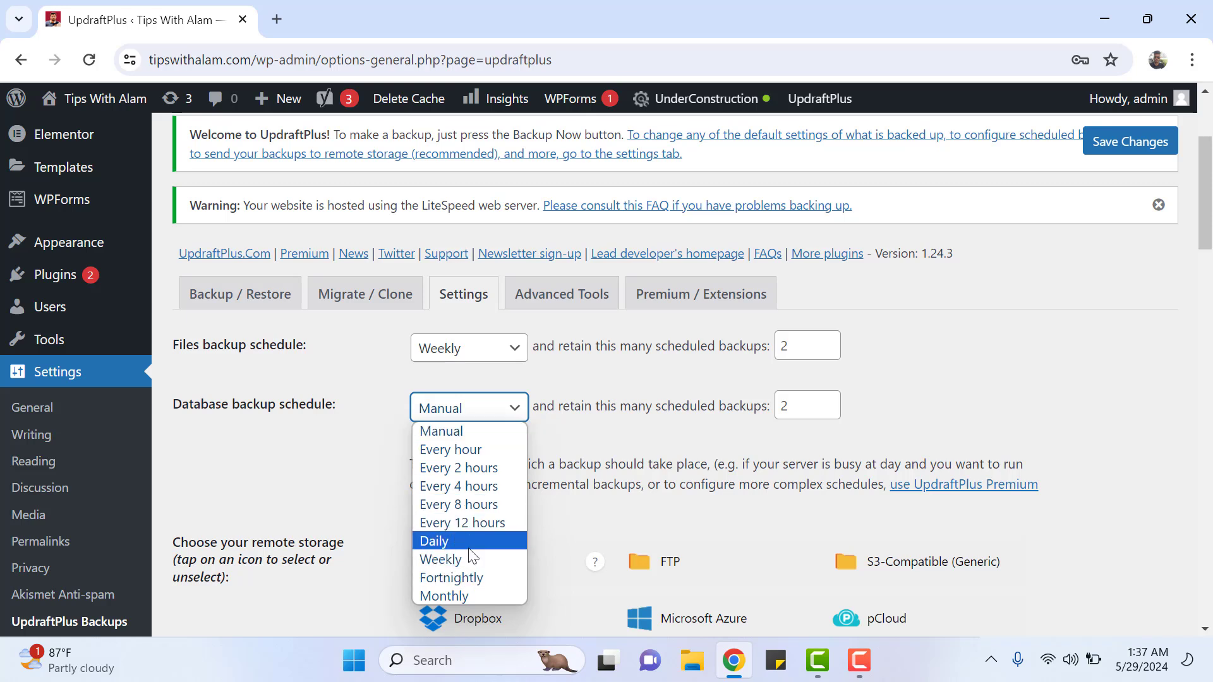
{"action": "left_click", "coordinate": [475, 563]}
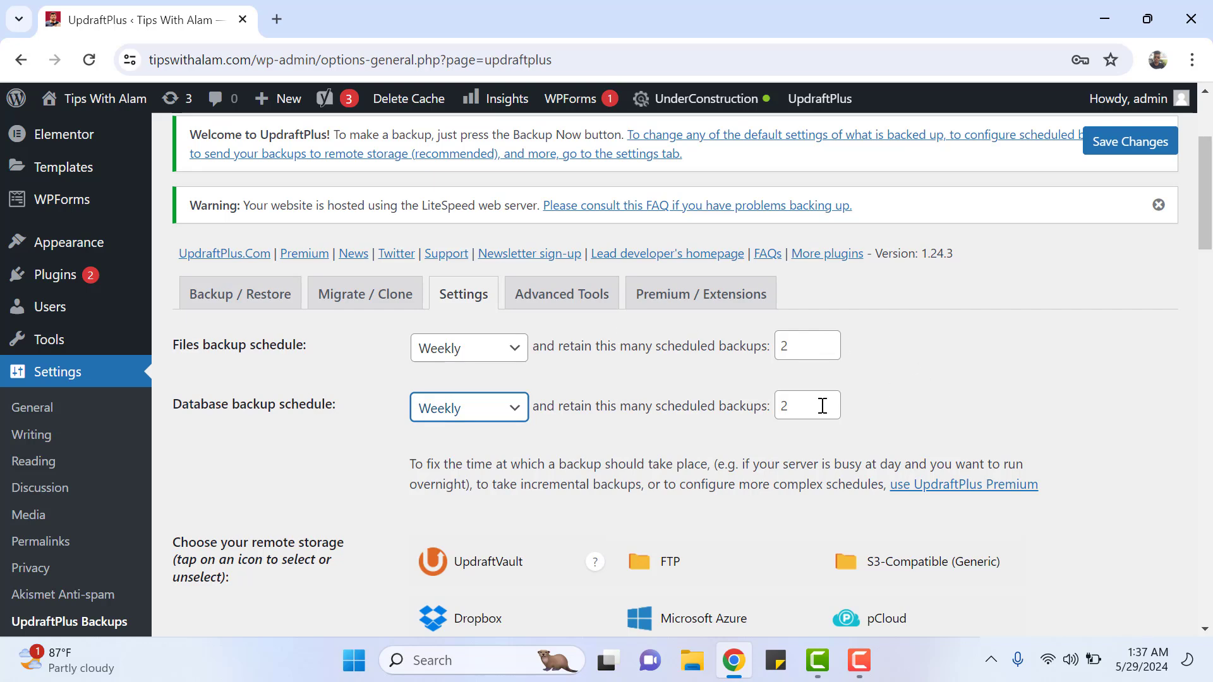
Step: Choose Google Drive as the remote storage for the backups
{"action": "scroll", "coordinate": [676, 325], "scroll_direction": "down", "scroll_amount": 5}
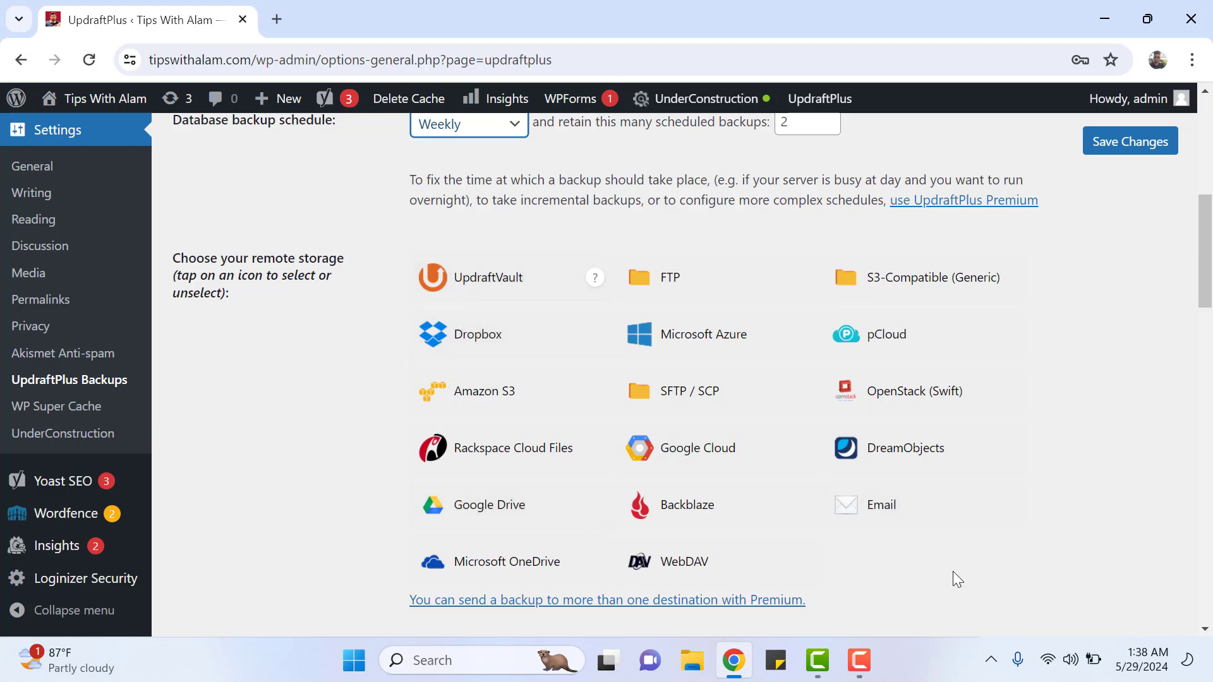
{"action": "left_click", "coordinate": [452, 521]}
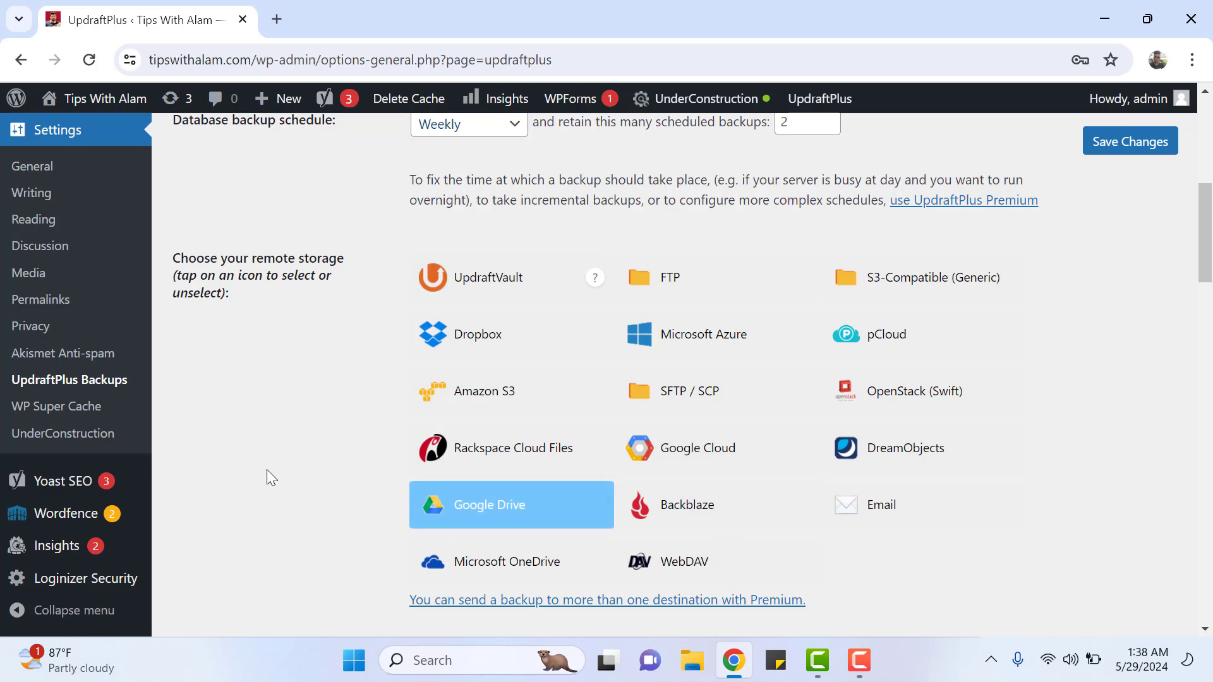
{"action": "scroll", "coordinate": [219, 381], "scroll_direction": "down", "scroll_amount": 5}
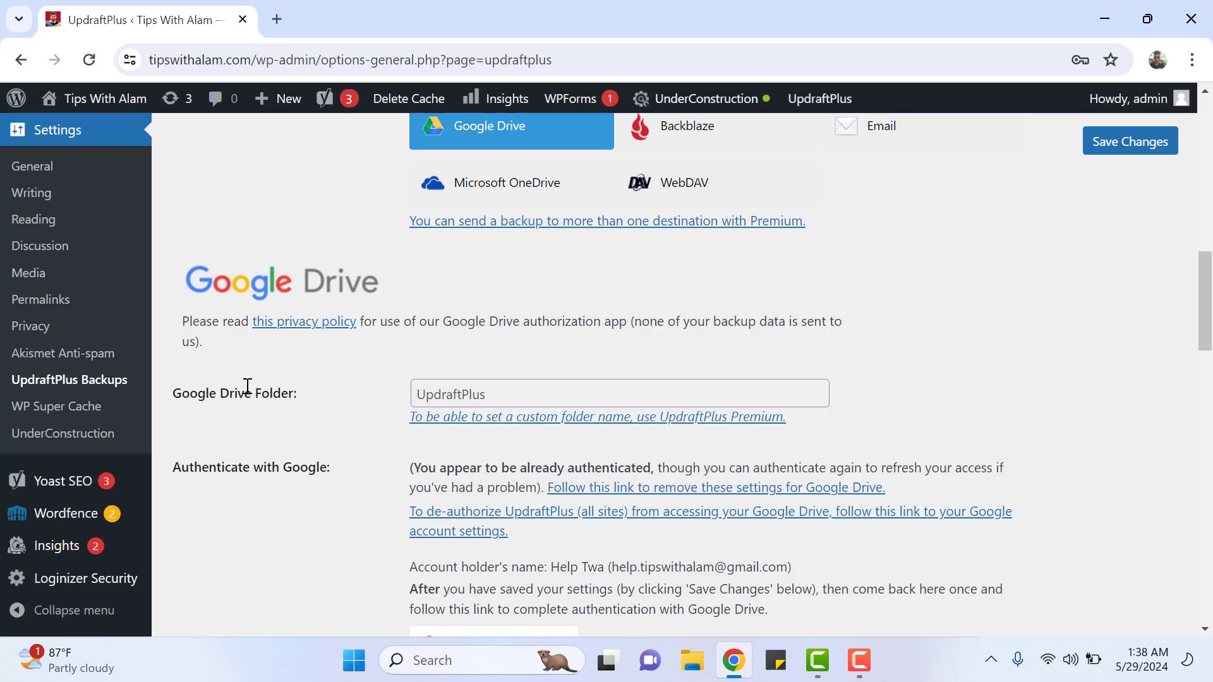
Step: Review the Google Drive folder name and the authentication details for the remote storage
{"action": "left_click_drag", "start_coordinate": [181, 264], "coordinate": [767, 548]}
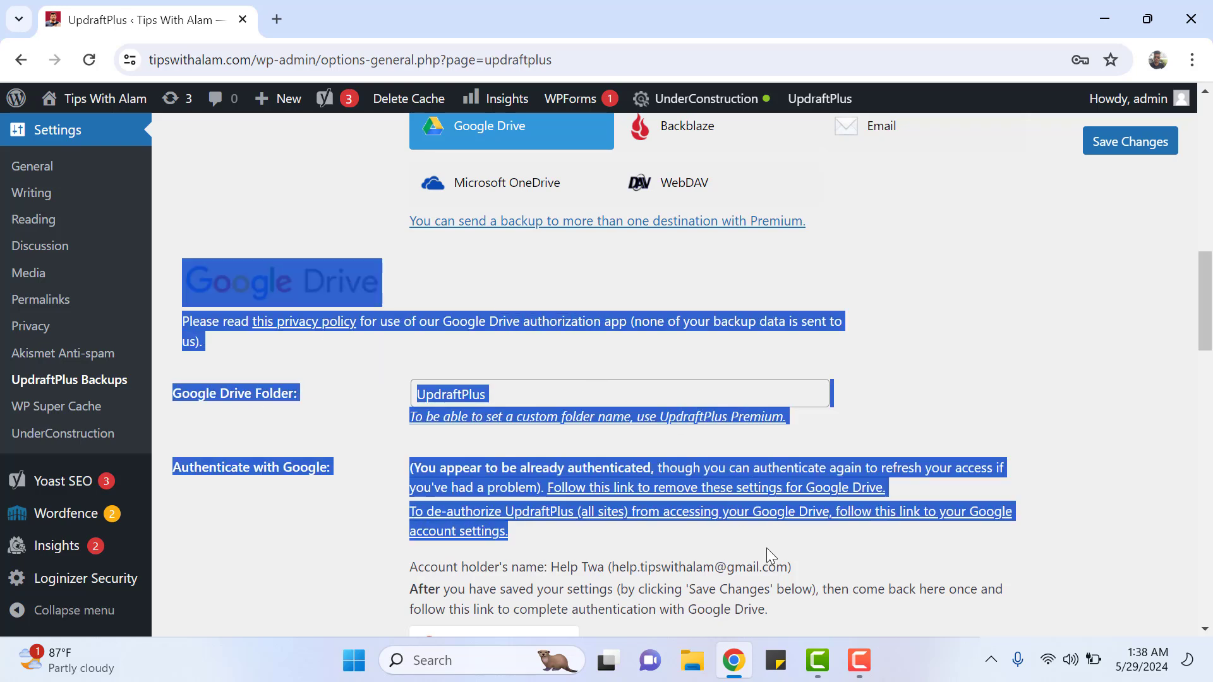
{"action": "left_click", "coordinate": [993, 341]}
{"action": "scroll", "coordinate": [963, 328], "scroll_direction": "down", "scroll_amount": 3}
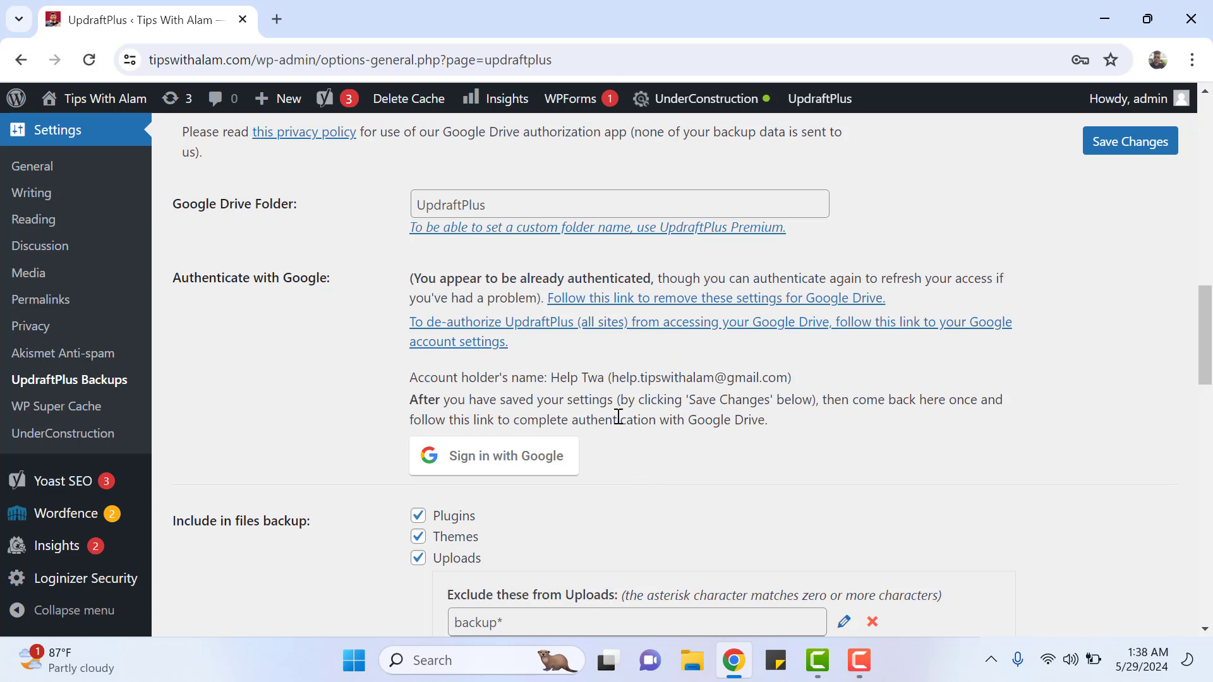
{"action": "left_click_drag", "start_coordinate": [173, 203], "coordinate": [375, 251]}
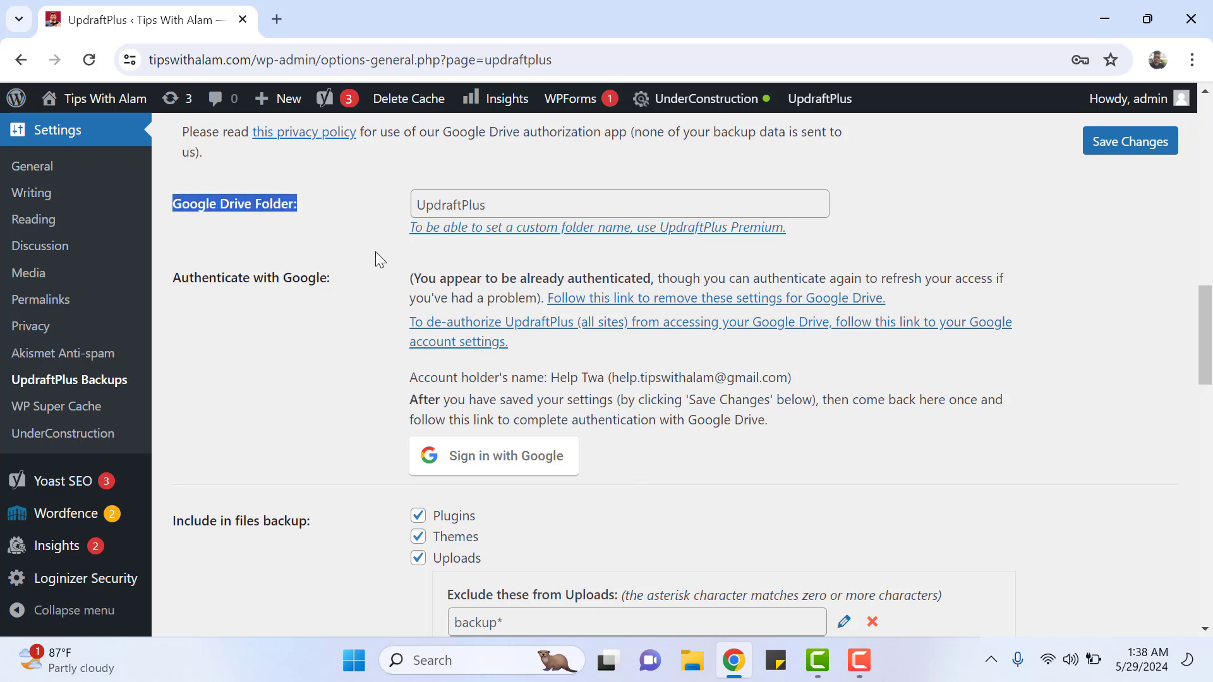
{"action": "left_click", "coordinate": [374, 268]}
{"action": "double_click", "coordinate": [463, 204]}
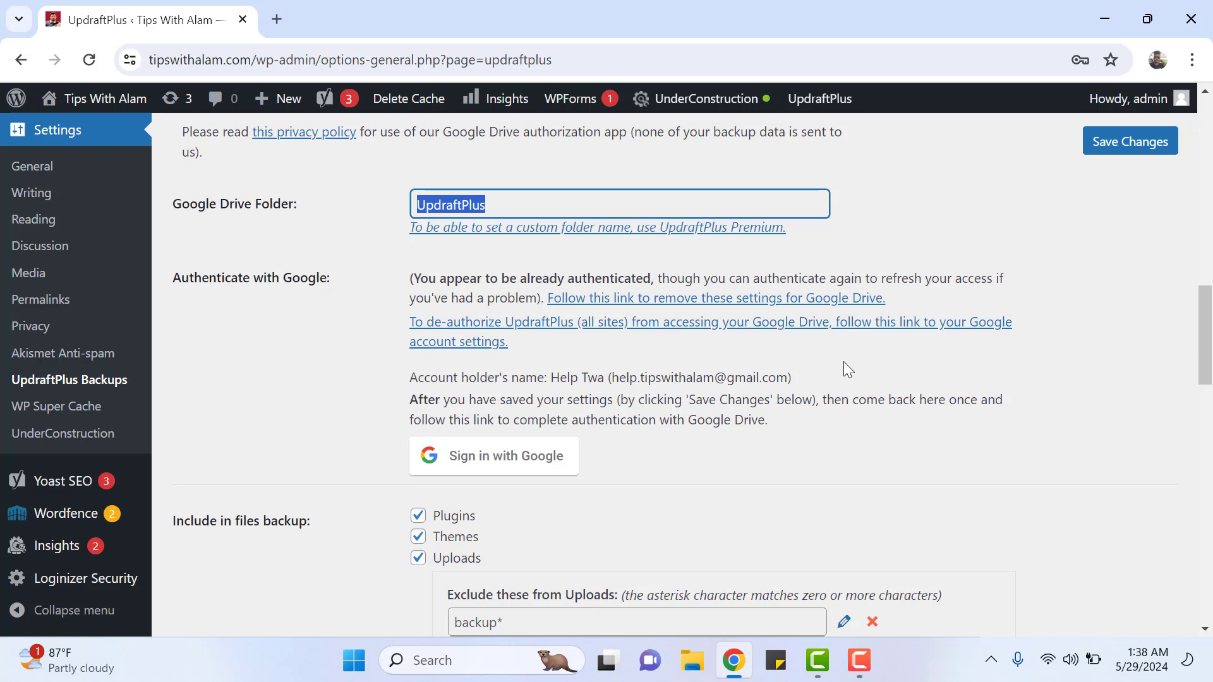
{"action": "left_click", "coordinate": [672, 254]}
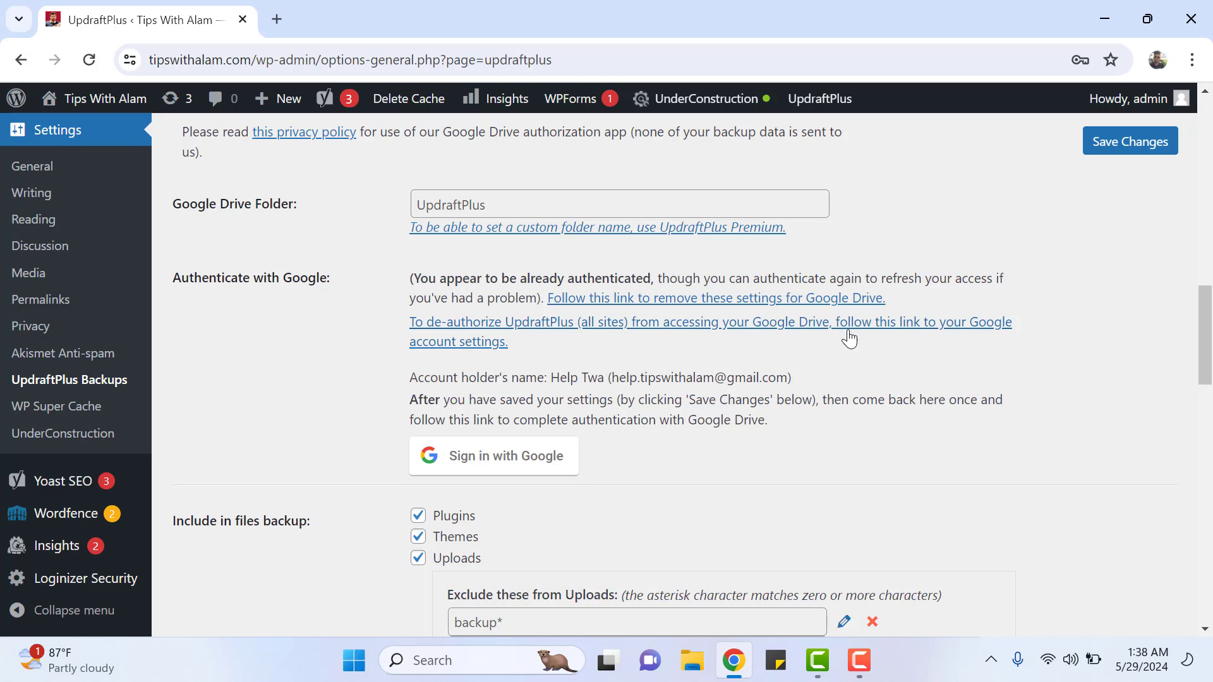
Step: Start the Google sign-in for UpdraftPlus, leave the settings page unsaved, choose the help account and continue to the access request
{"action": "scroll", "coordinate": [491, 342], "scroll_direction": "down", "scroll_amount": 3}
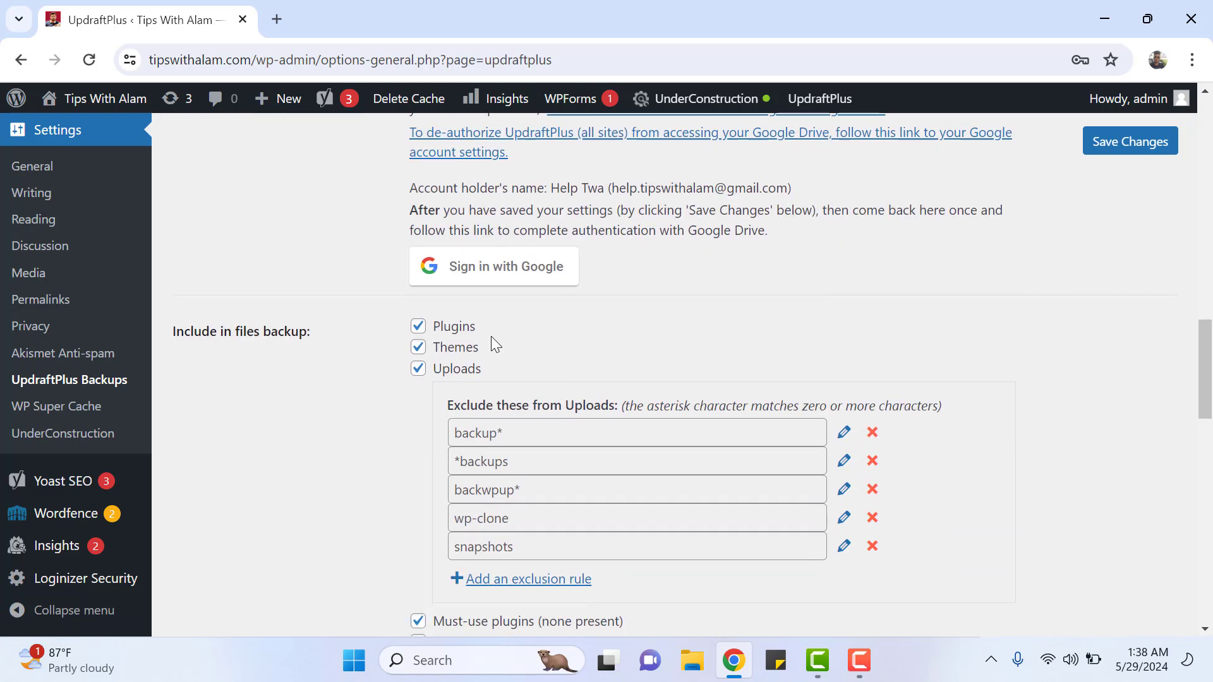
{"action": "left_click", "coordinate": [457, 283]}
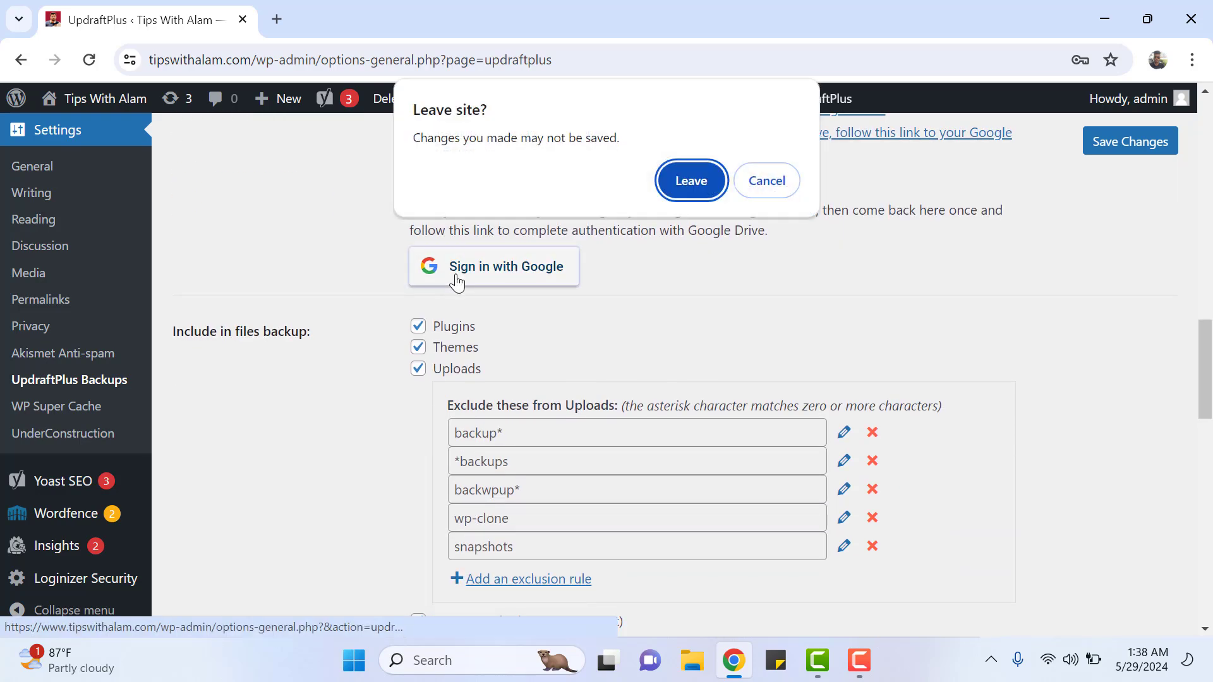
{"action": "left_click", "coordinate": [689, 172]}
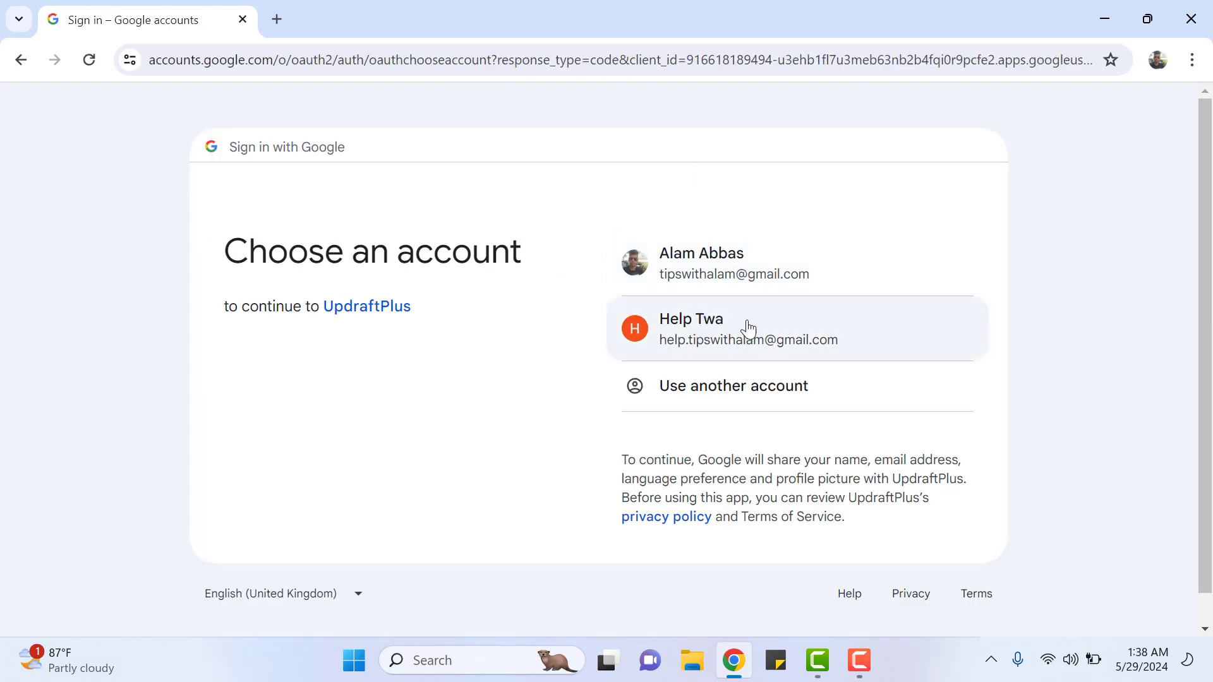
{"action": "left_click", "coordinate": [782, 338]}
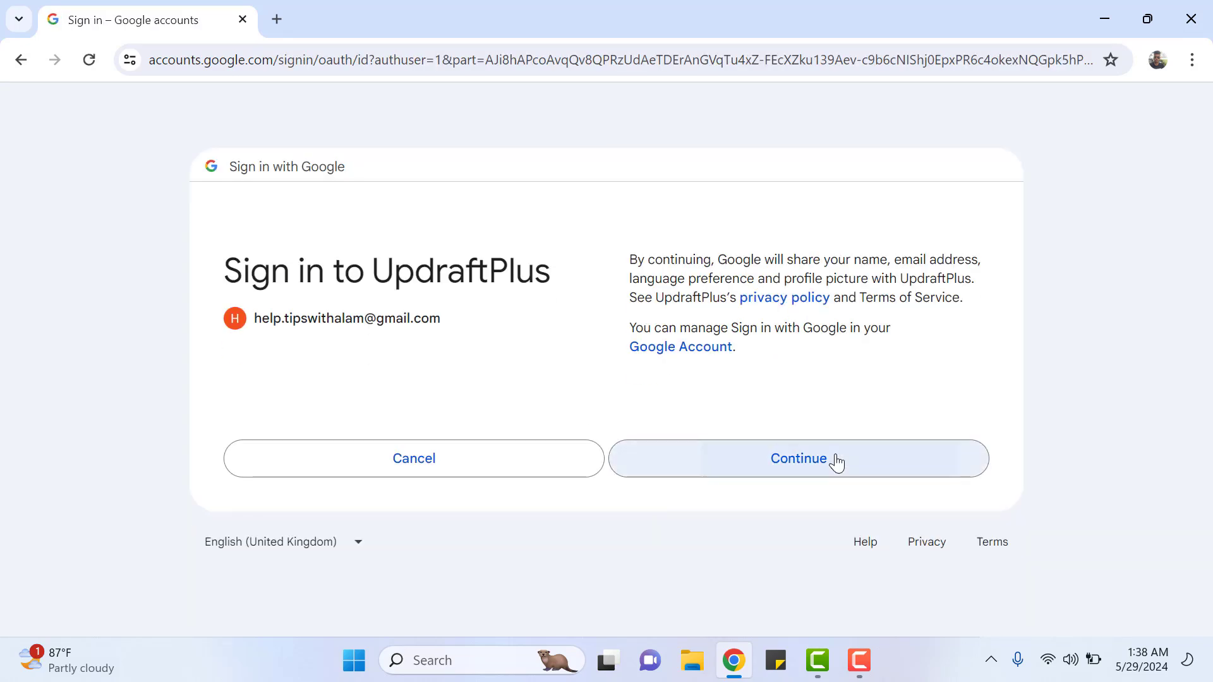
{"action": "left_click", "coordinate": [835, 455]}
Step: Allow UpdraftPlus to access the account's Google Drive files and complete the Google Drive setup
{"action": "scroll", "coordinate": [777, 360], "scroll_direction": "down", "scroll_amount": 3}
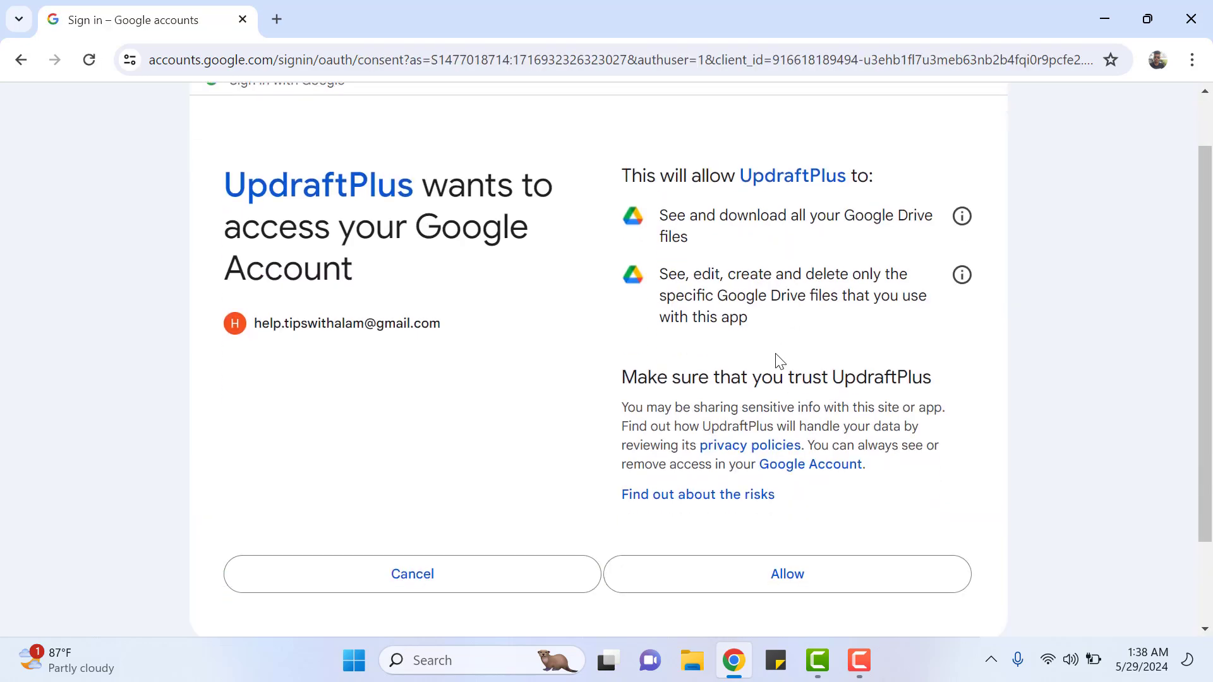
{"action": "left_click", "coordinate": [857, 471]}
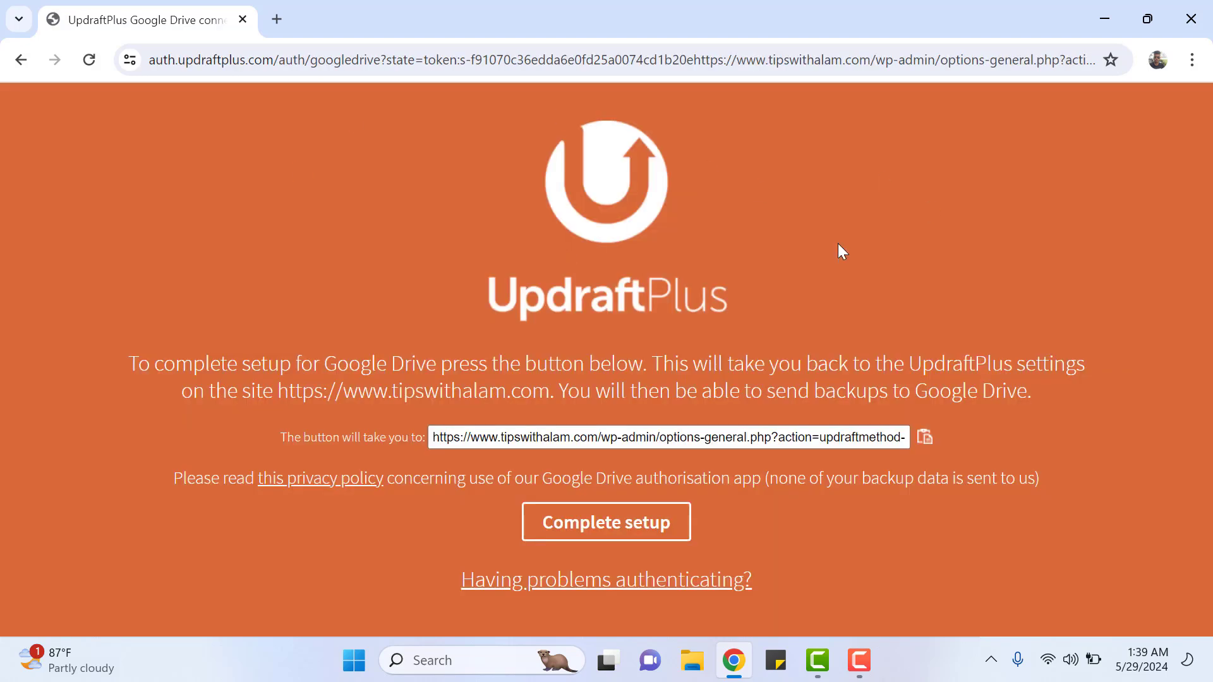
{"action": "left_click", "coordinate": [611, 525]}
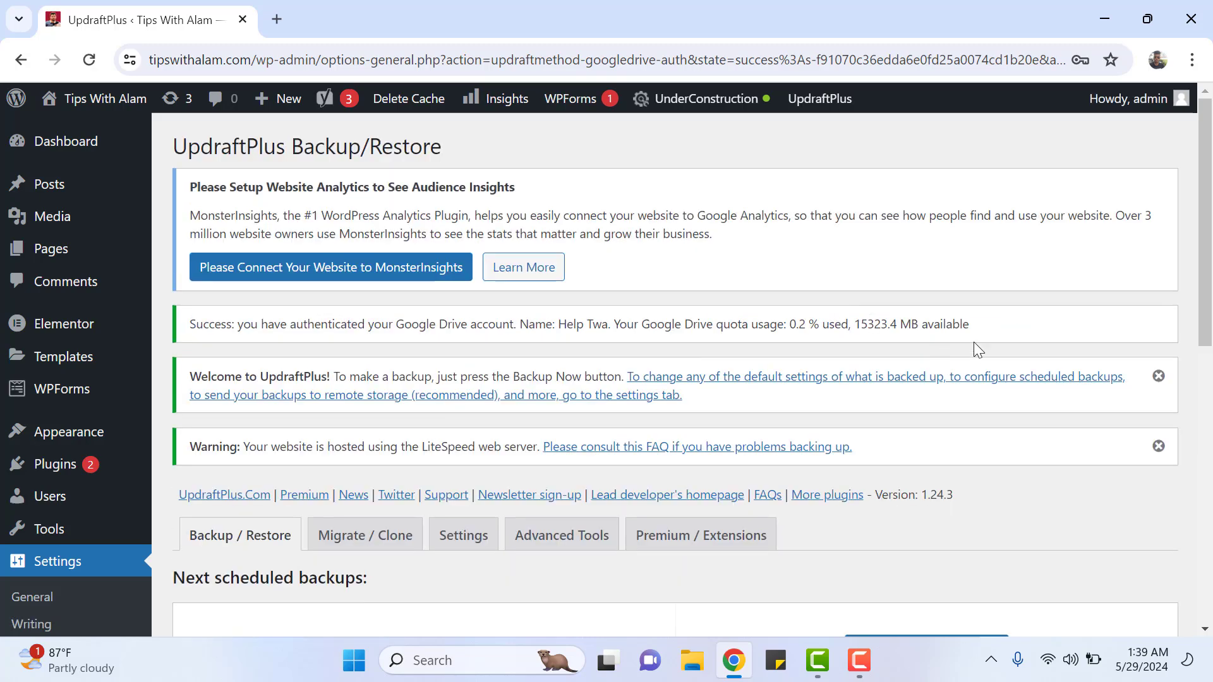
Step: Examine the authentication notice, the next scheduled backups, the last log message and the existing backups section
{"action": "scroll", "coordinate": [1100, 342], "scroll_direction": "down", "scroll_amount": 2}
{"action": "scroll", "coordinate": [1098, 340], "scroll_direction": "down", "scroll_amount": 1}
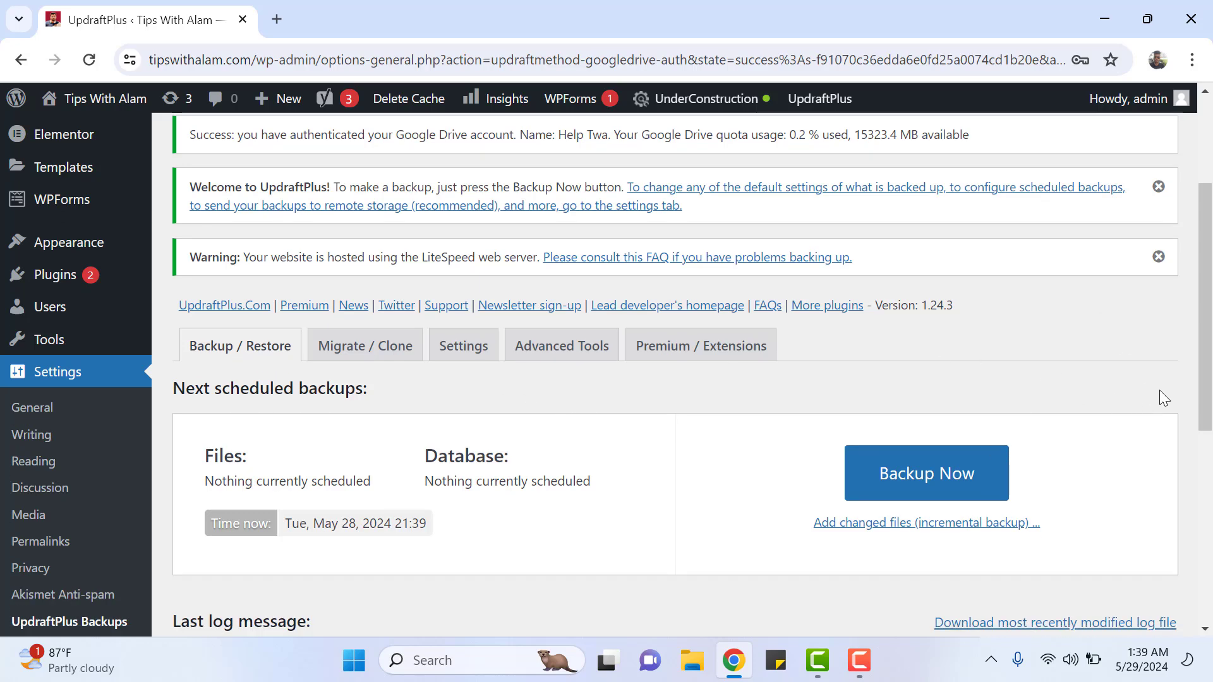
{"action": "scroll", "coordinate": [623, 371], "scroll_direction": "down", "scroll_amount": 3}
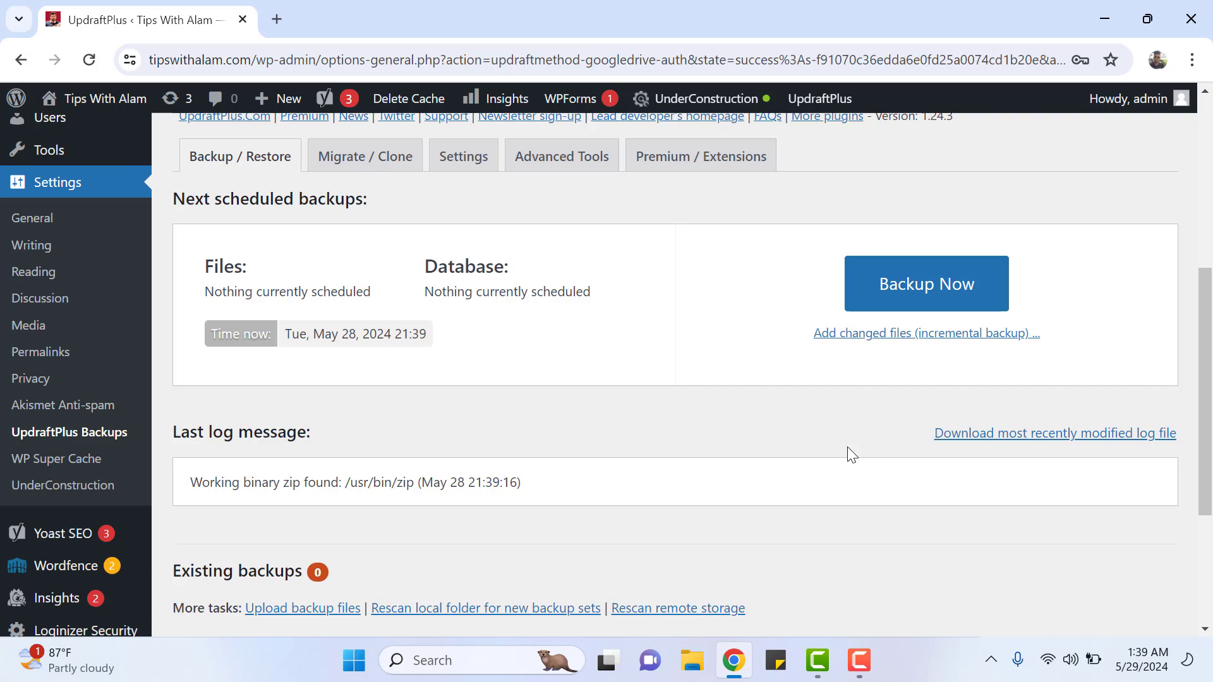
{"action": "scroll", "coordinate": [847, 450], "scroll_direction": "down", "scroll_amount": 4}
{"action": "scroll", "coordinate": [810, 417], "scroll_direction": "up", "scroll_amount": 5}
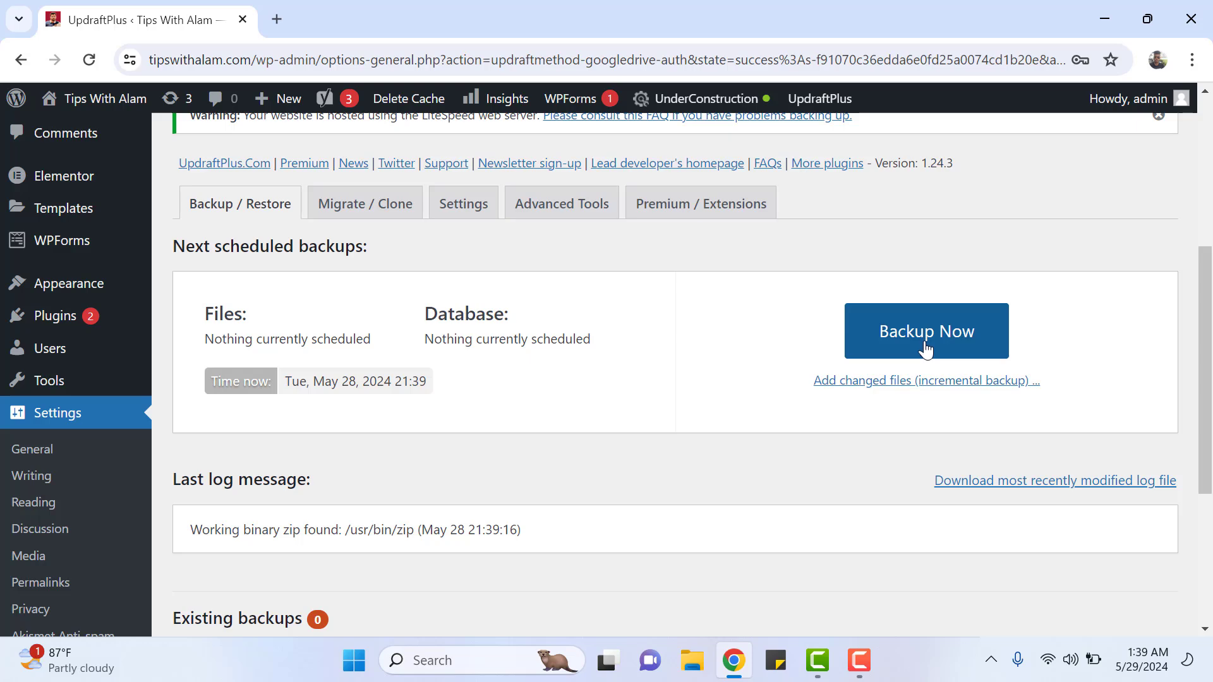
{"action": "scroll", "coordinate": [655, 442], "scroll_direction": "down", "scroll_amount": 5}
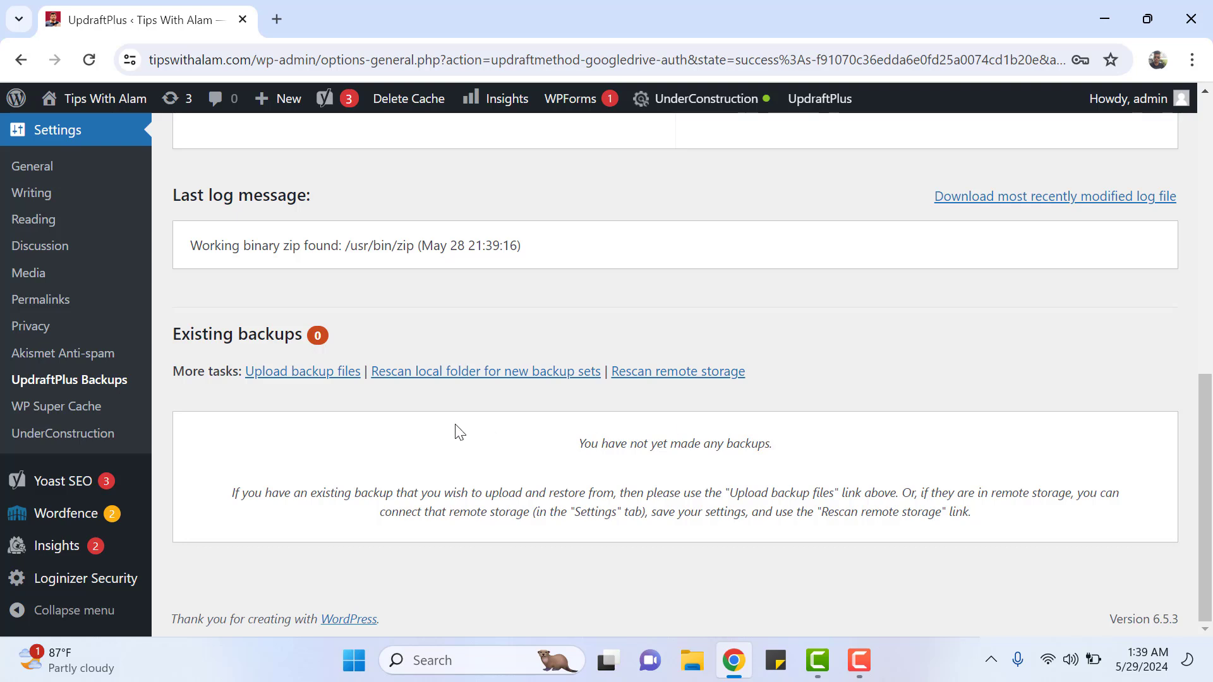
{"action": "left_click_drag", "start_coordinate": [176, 333], "coordinate": [325, 335]}
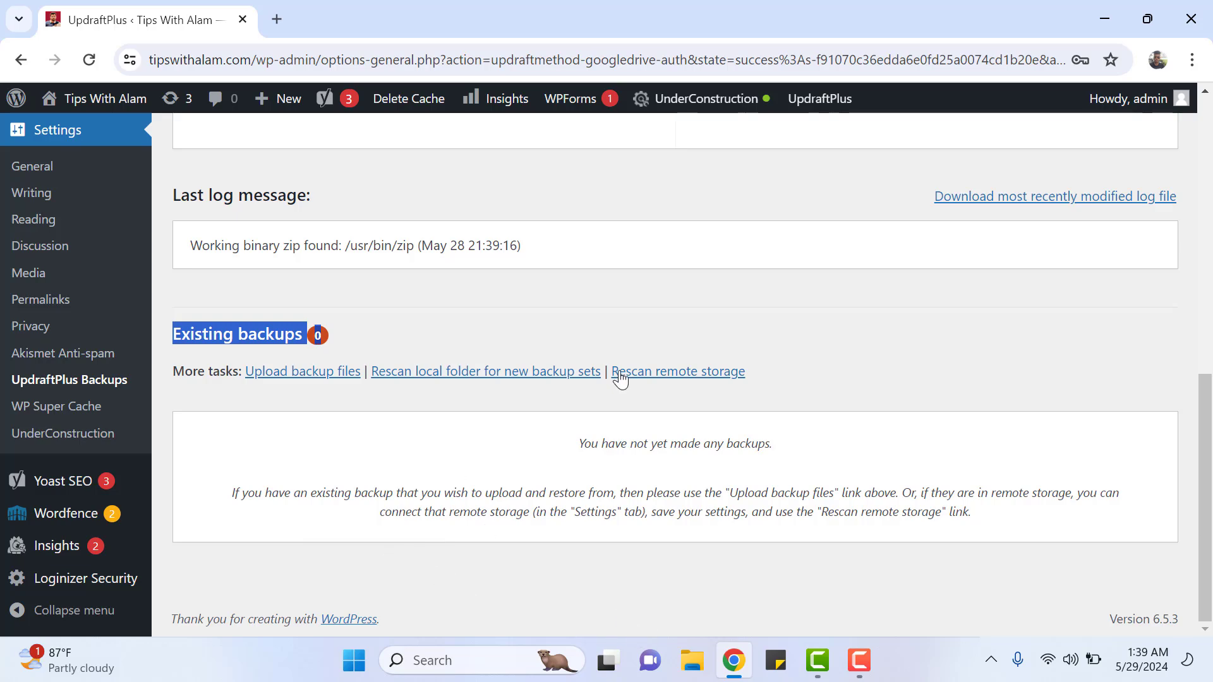
{"action": "scroll", "coordinate": [618, 379], "scroll_direction": "up", "scroll_amount": 3}
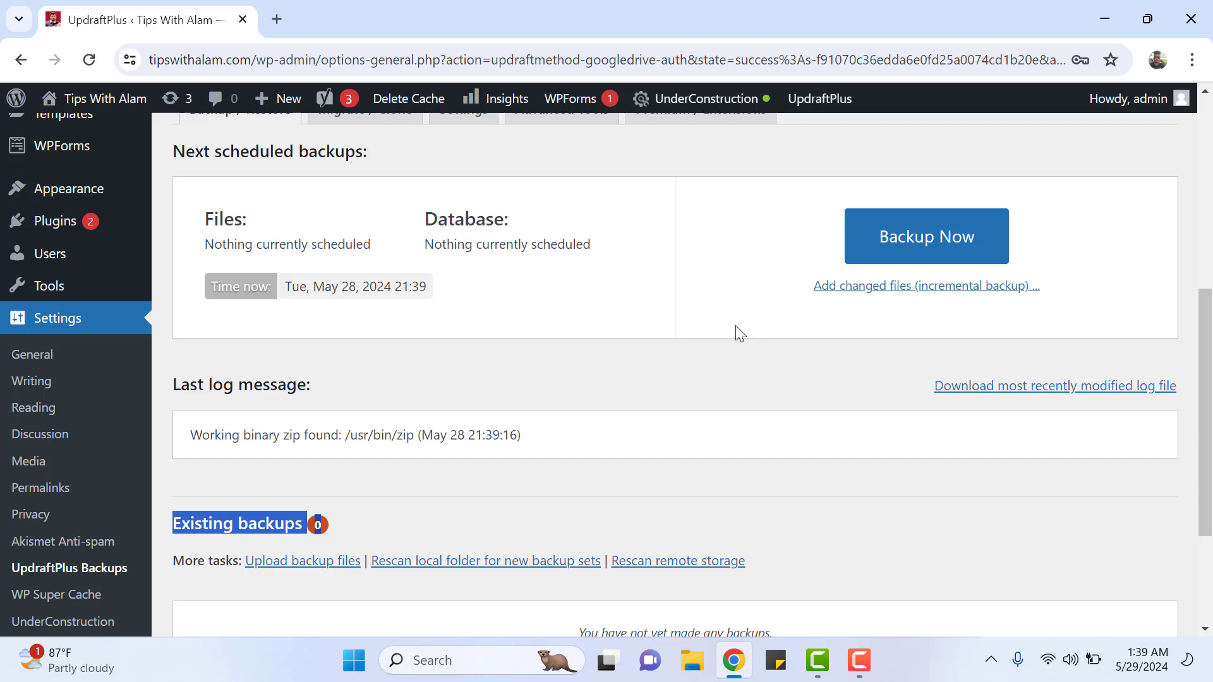
Step: Run a new backup that includes both the database and the files
{"action": "left_click", "coordinate": [923, 249]}
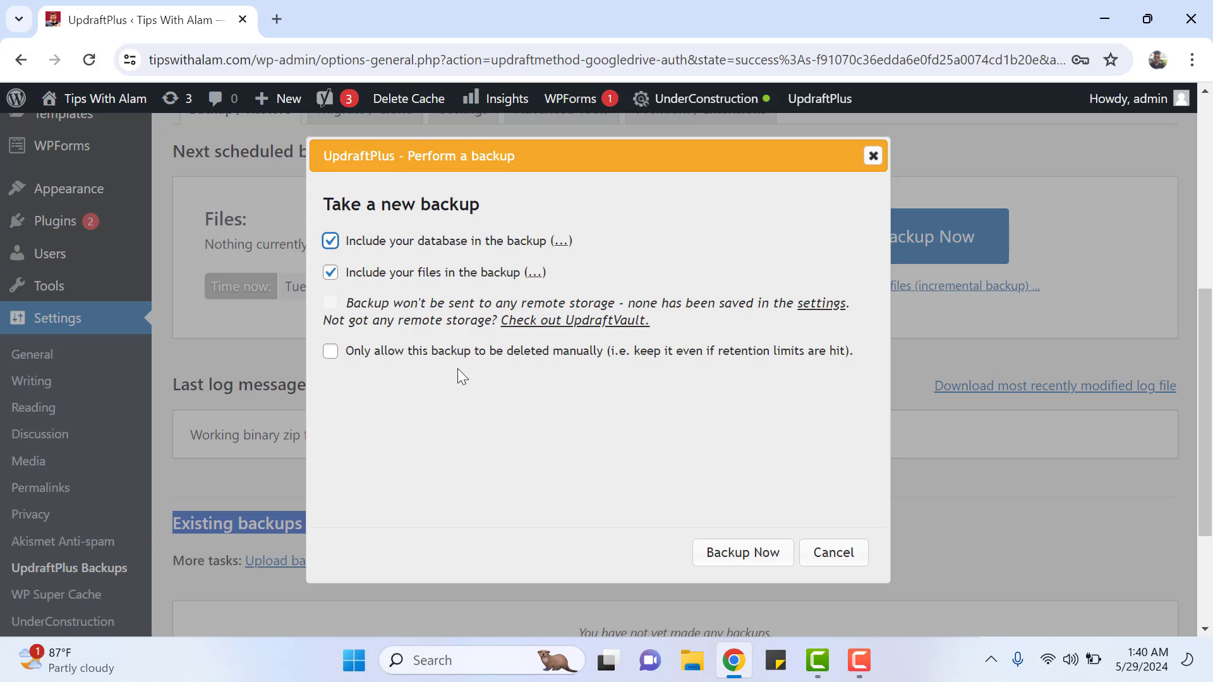
{"action": "left_click", "coordinate": [746, 557]}
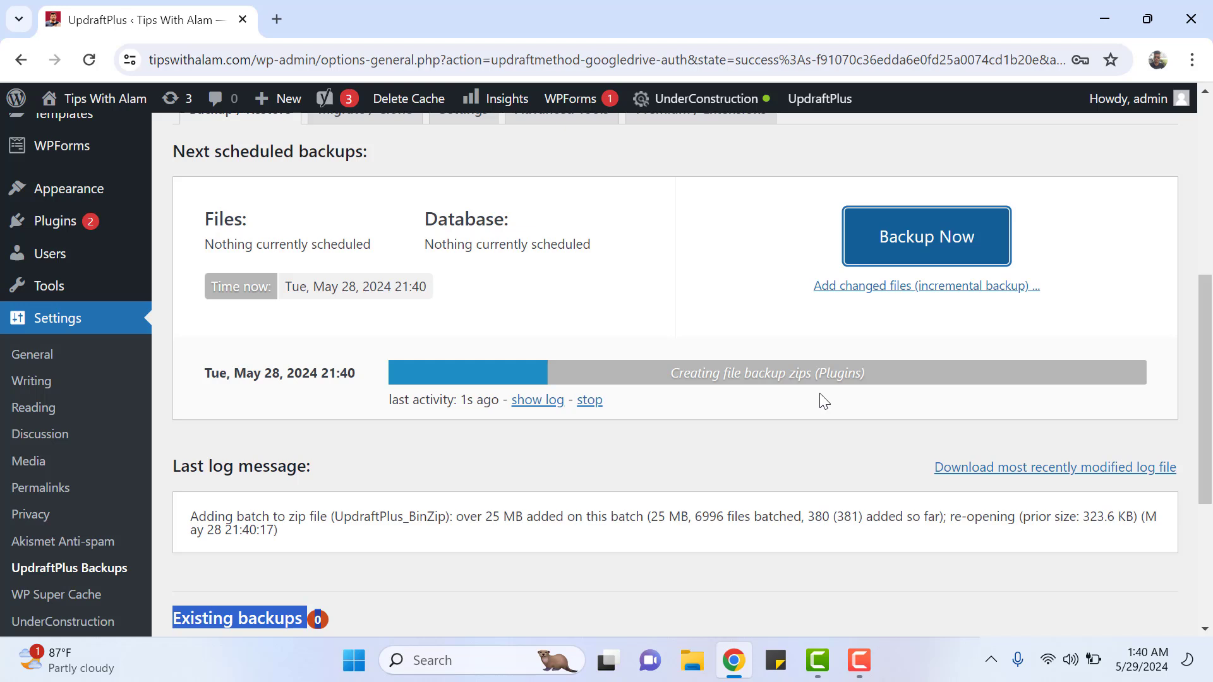
{"action": "left_click", "coordinate": [817, 509]}
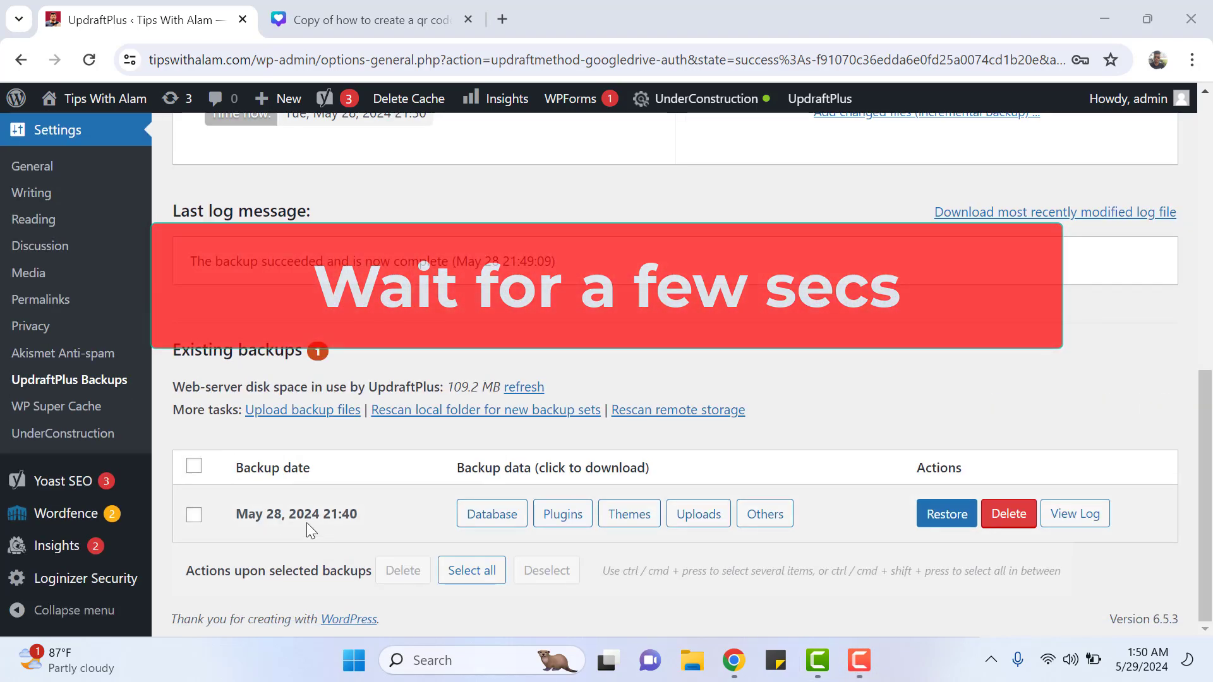
Step: Bring up the download options for the database and plugins parts of the May 28, 2024 21:40 backup
{"action": "triple_click", "coordinate": [364, 513]}
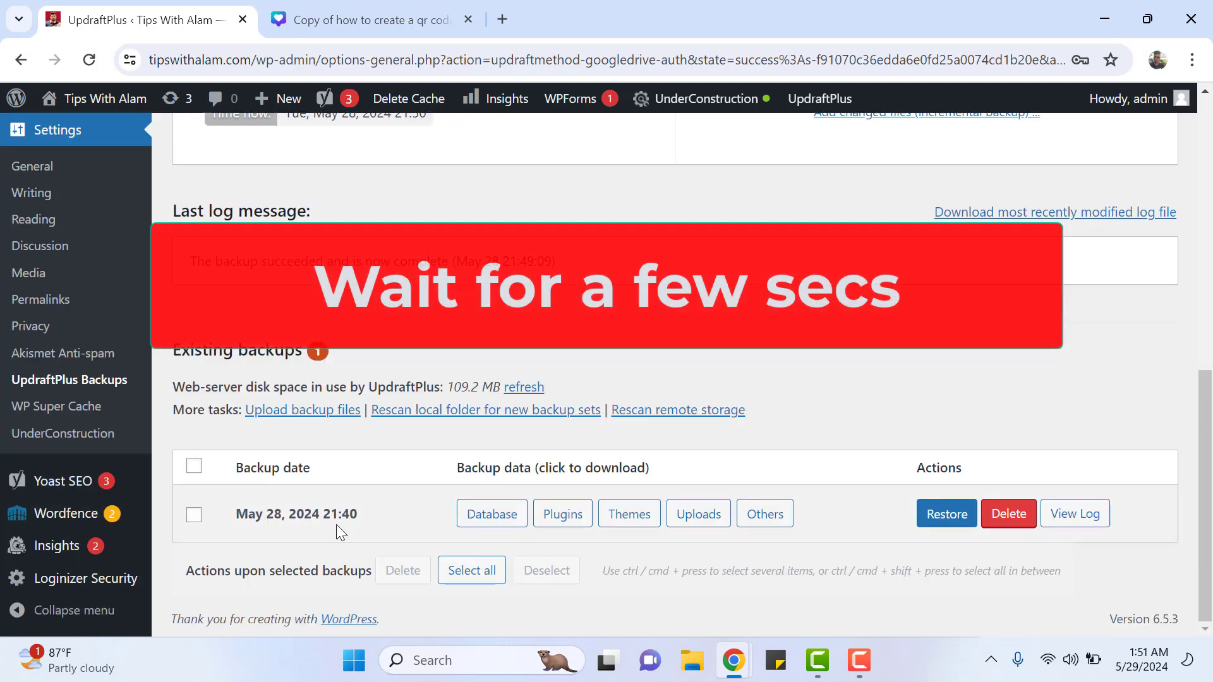
{"action": "left_click", "coordinate": [514, 510]}
{"action": "left_click", "coordinate": [560, 512]}
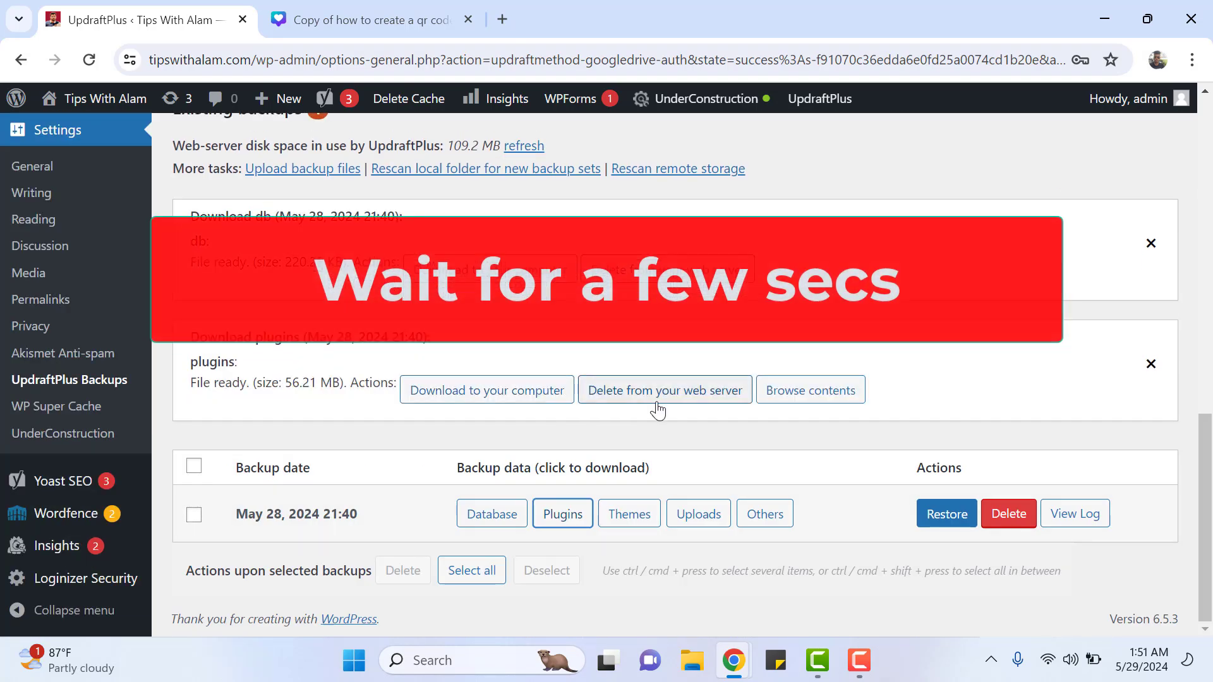
{"action": "scroll", "coordinate": [620, 357], "scroll_direction": "up", "scroll_amount": 1}
{"action": "scroll", "coordinate": [720, 532], "scroll_direction": "down", "scroll_amount": 1}
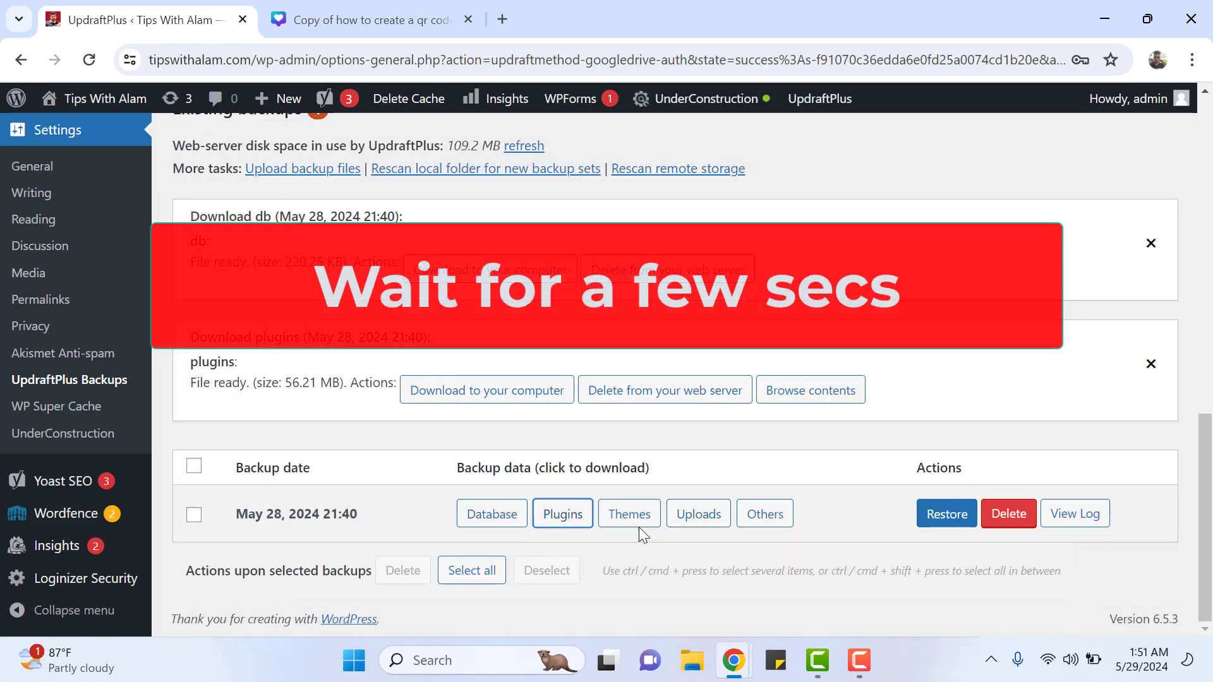
Step: Check the last log message and the backup components in the existing backups list
{"action": "scroll", "coordinate": [310, 346], "scroll_direction": "up", "scroll_amount": 4}
{"action": "scroll", "coordinate": [407, 410], "scroll_direction": "down", "scroll_amount": 1}
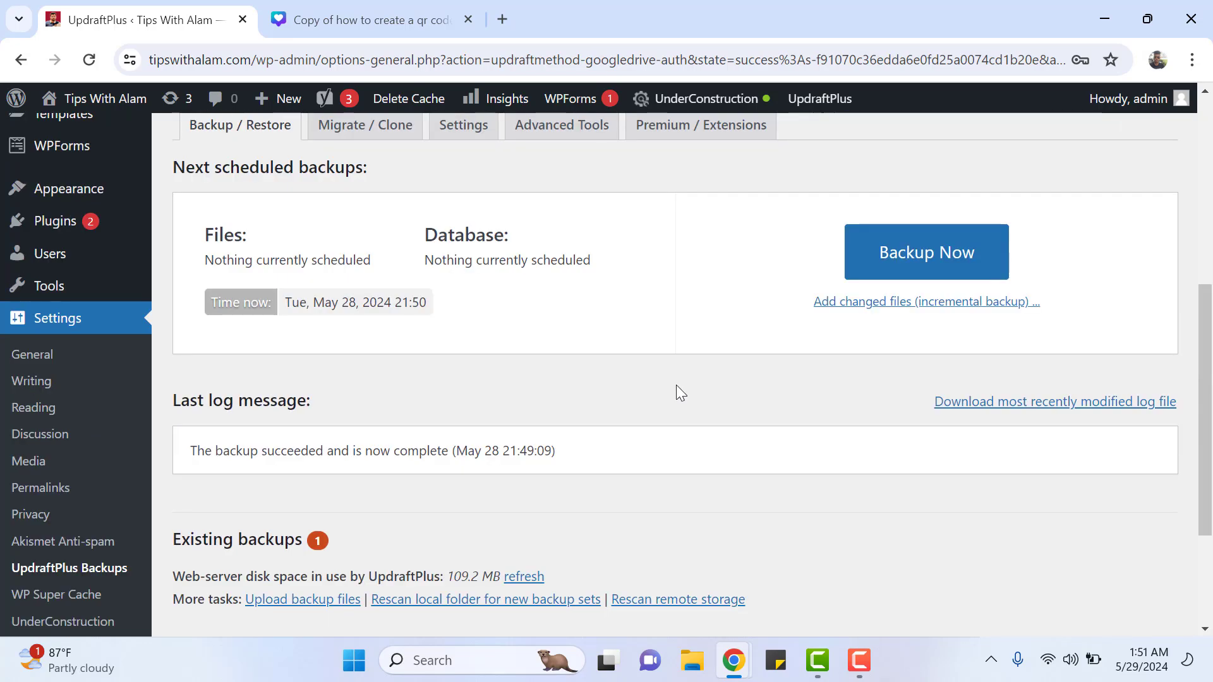
{"action": "scroll", "coordinate": [576, 419], "scroll_direction": "up", "scroll_amount": 1}
{"action": "scroll", "coordinate": [642, 404], "scroll_direction": "down", "scroll_amount": 2}
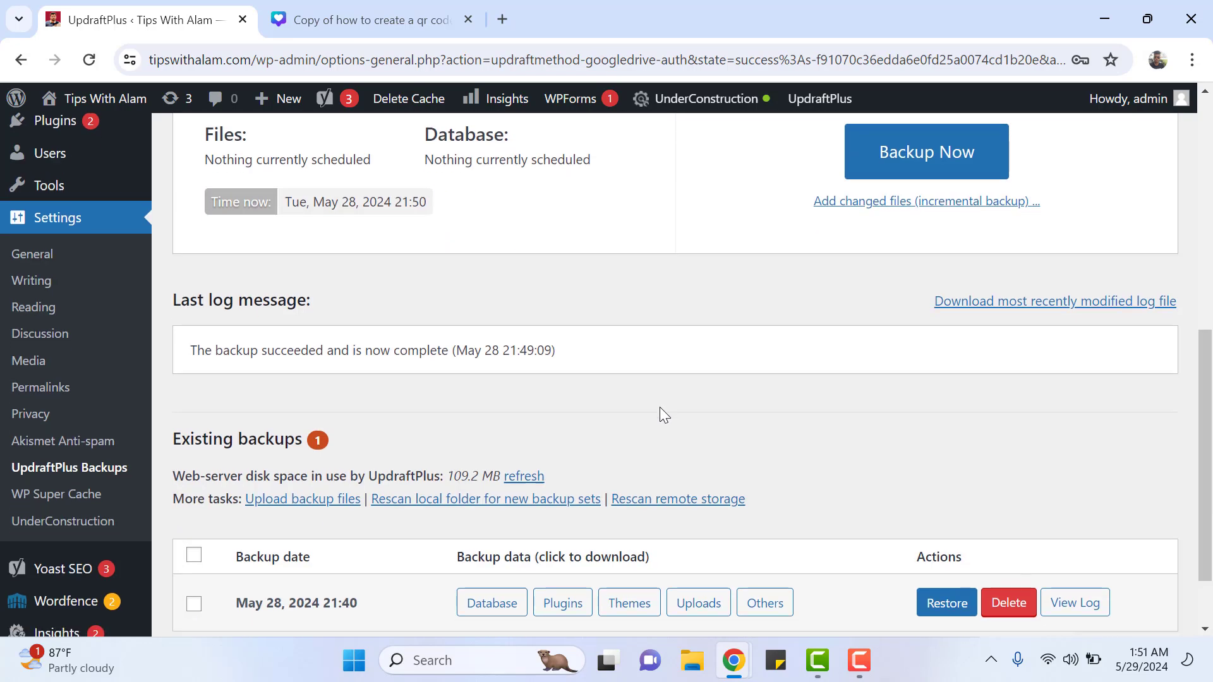
{"action": "scroll", "coordinate": [660, 407], "scroll_direction": "down", "scroll_amount": 1}
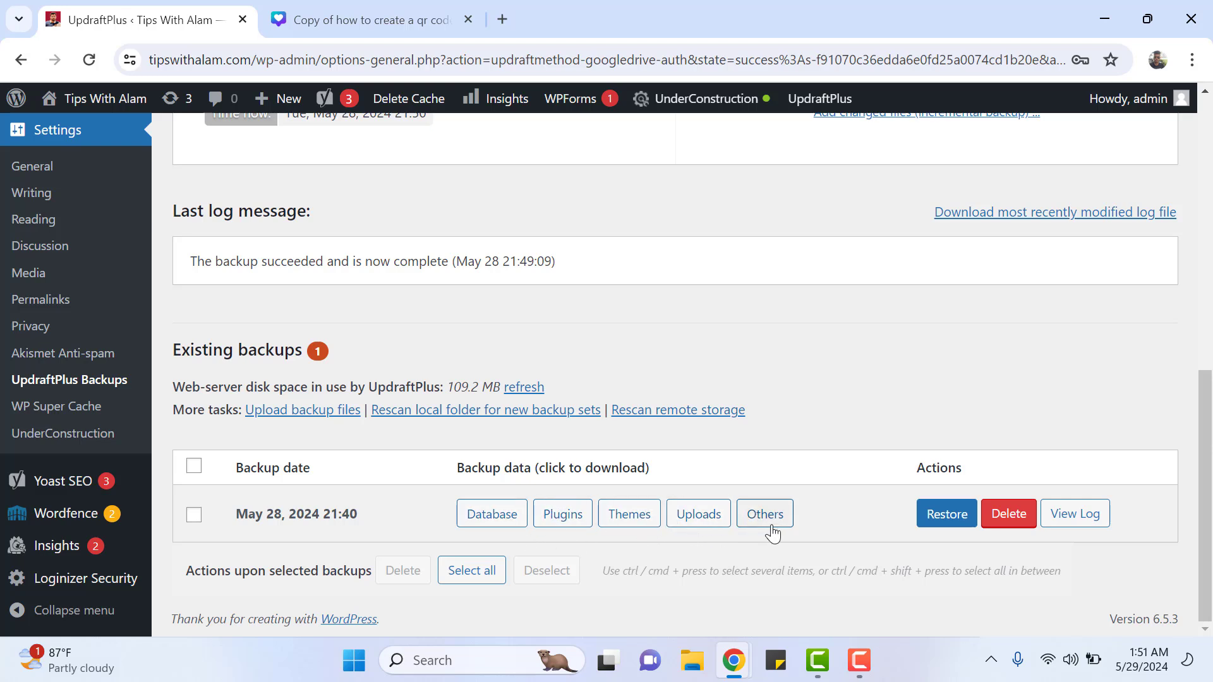
Step: Prepare the database and plugins data of the May 28, 2024 21:40 backup for download
{"action": "left_click", "coordinate": [472, 515]}
{"action": "scroll", "coordinate": [469, 506], "scroll_direction": "down", "scroll_amount": 2}
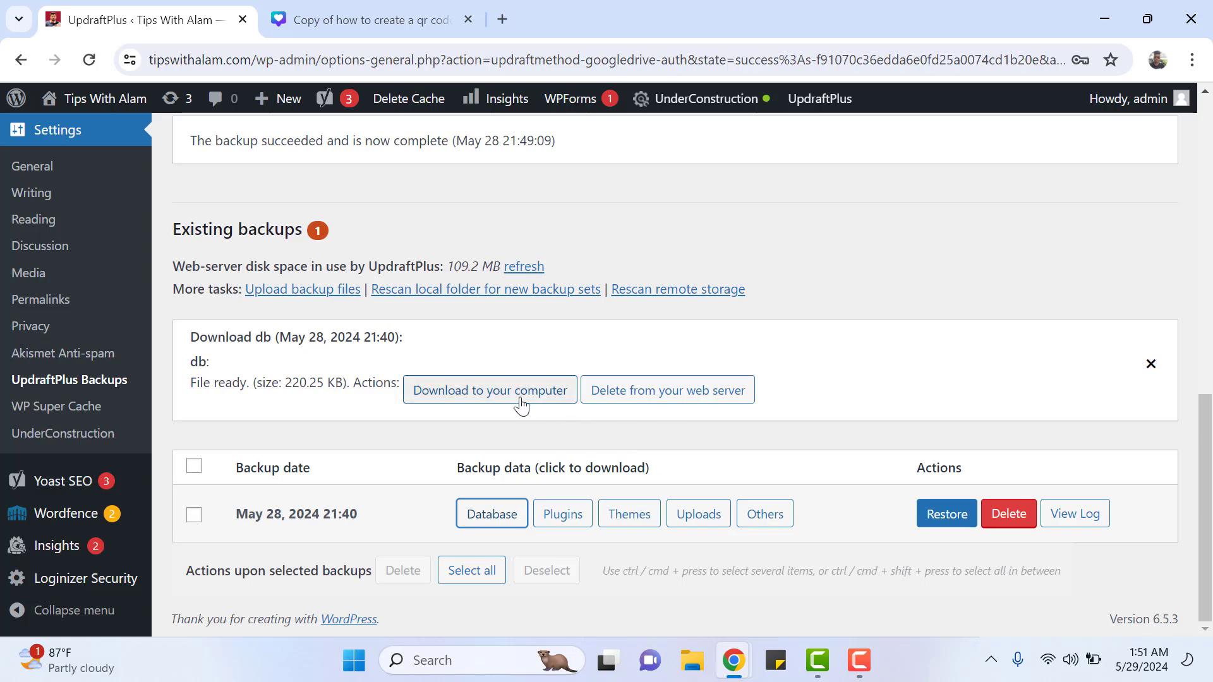
{"action": "left_click", "coordinate": [560, 514]}
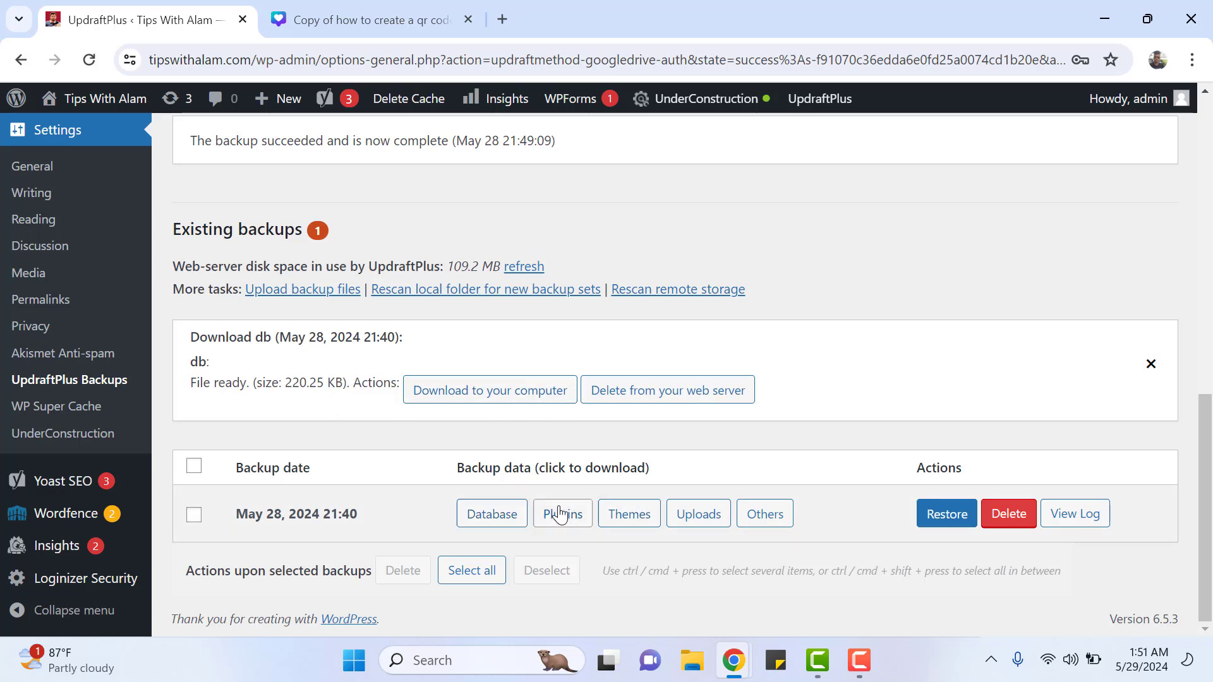
{"action": "scroll", "coordinate": [672, 458], "scroll_direction": "down", "scroll_amount": 2}
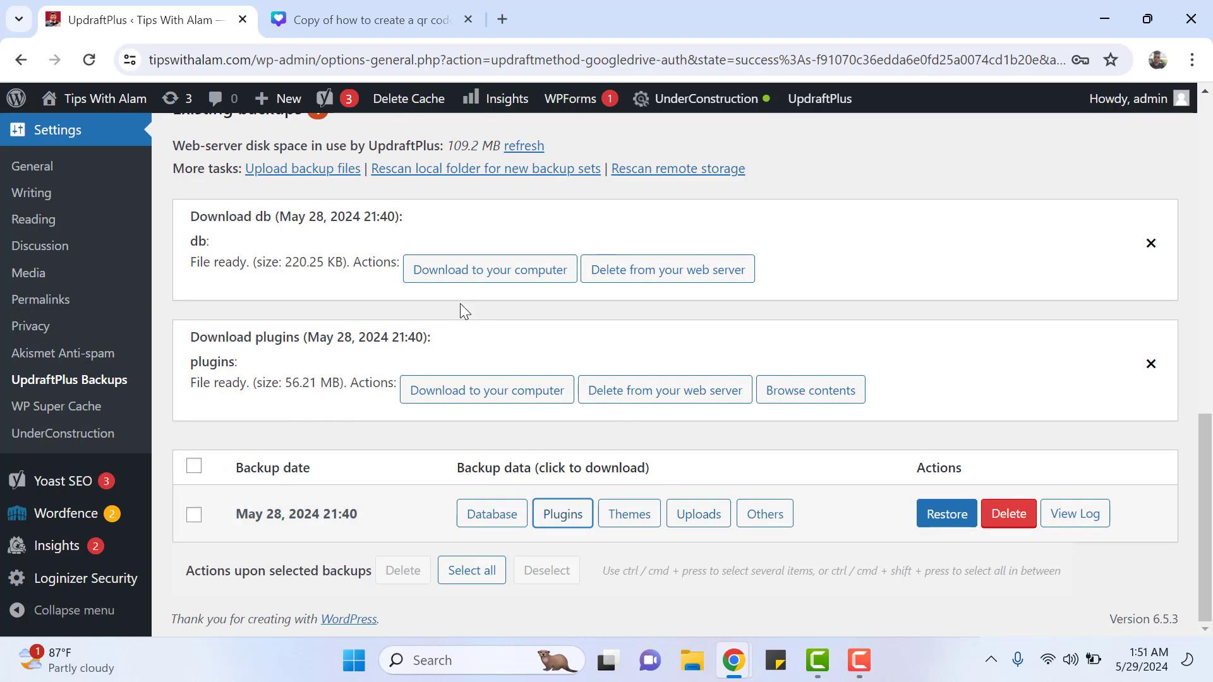
Step: Review the download and delete options for the database and plugins files, the log message and the backup's restore actions
{"action": "scroll", "coordinate": [459, 303], "scroll_direction": "up", "scroll_amount": 1}
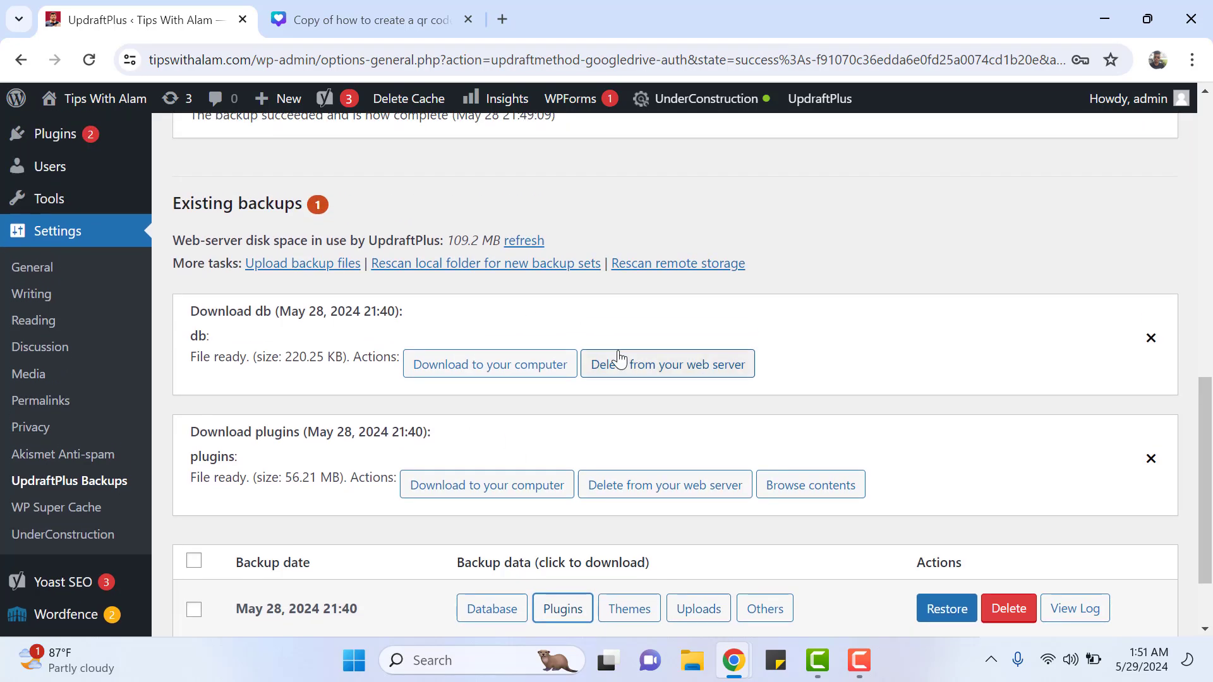
{"action": "scroll", "coordinate": [632, 357], "scroll_direction": "down", "scroll_amount": 1}
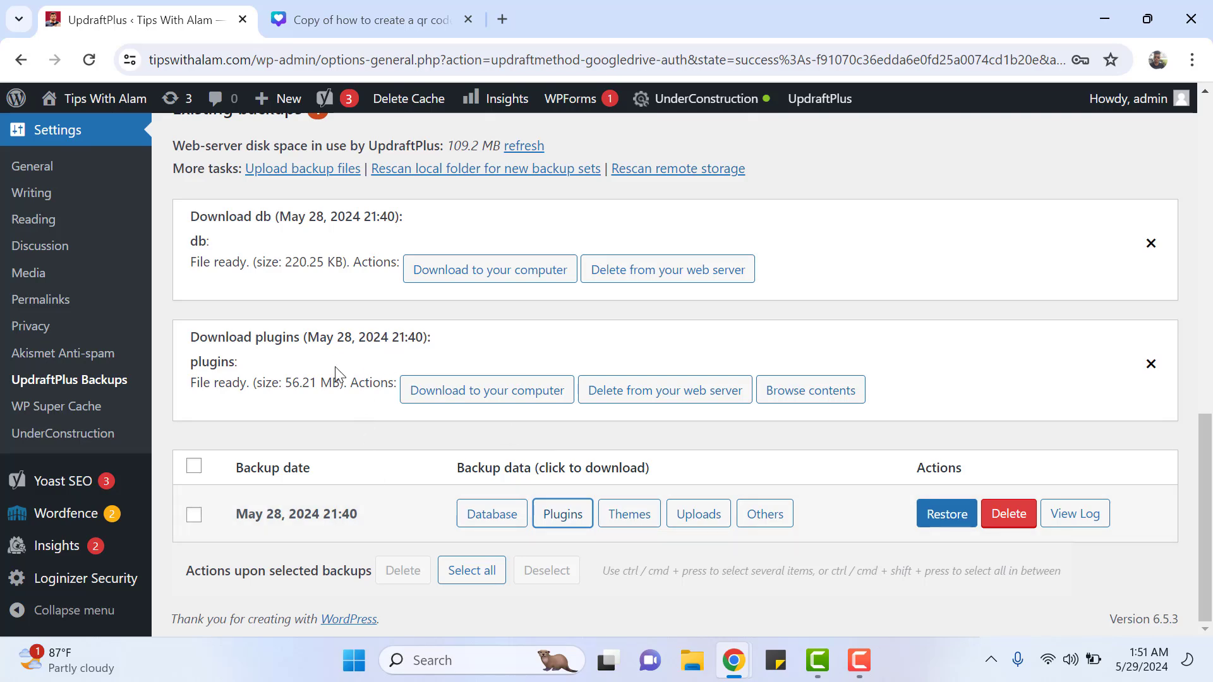
{"action": "scroll", "coordinate": [352, 355], "scroll_direction": "up", "scroll_amount": 6}
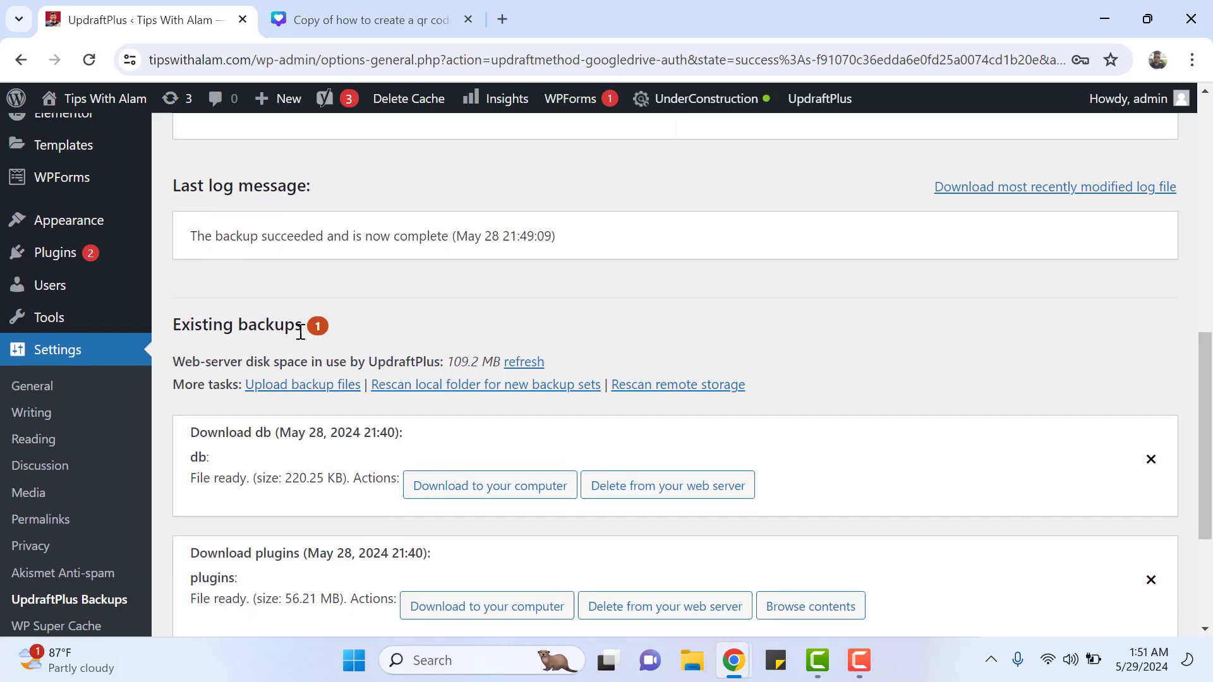
{"action": "scroll", "coordinate": [256, 271], "scroll_direction": "up", "scroll_amount": 3}
{"action": "scroll", "coordinate": [379, 379], "scroll_direction": "down", "scroll_amount": 6}
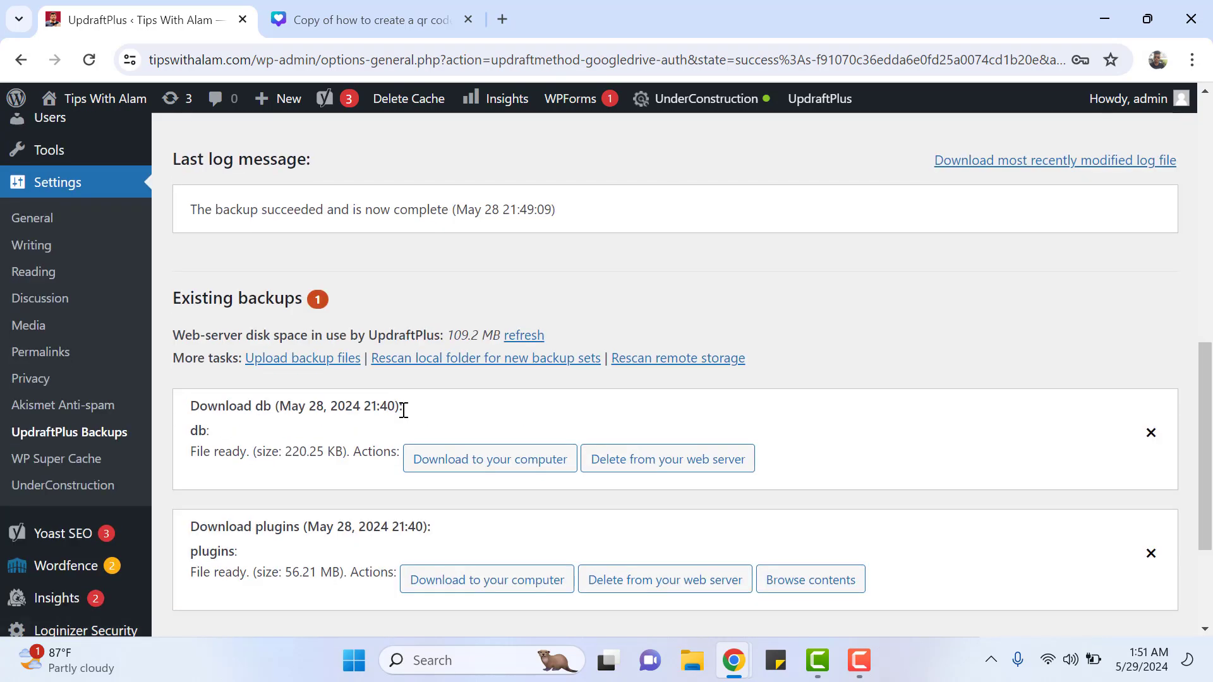
{"action": "scroll", "coordinate": [434, 401], "scroll_direction": "down", "scroll_amount": 3}
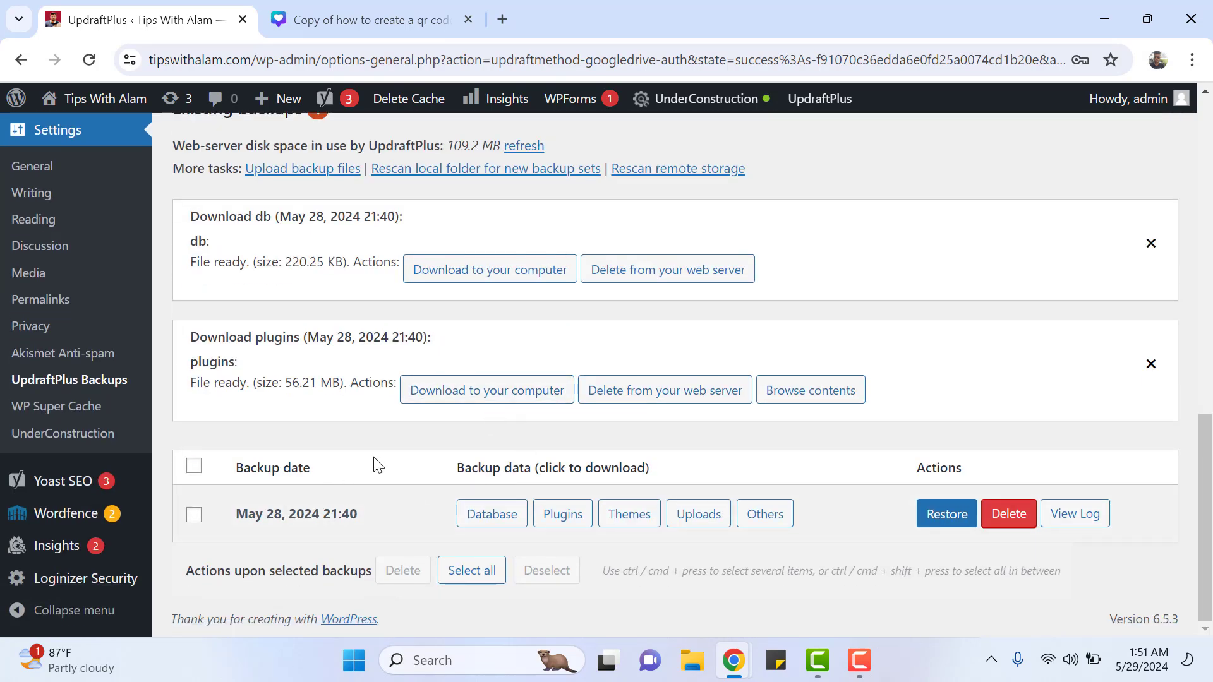
{"action": "scroll", "coordinate": [391, 410], "scroll_direction": "up", "scroll_amount": 5}
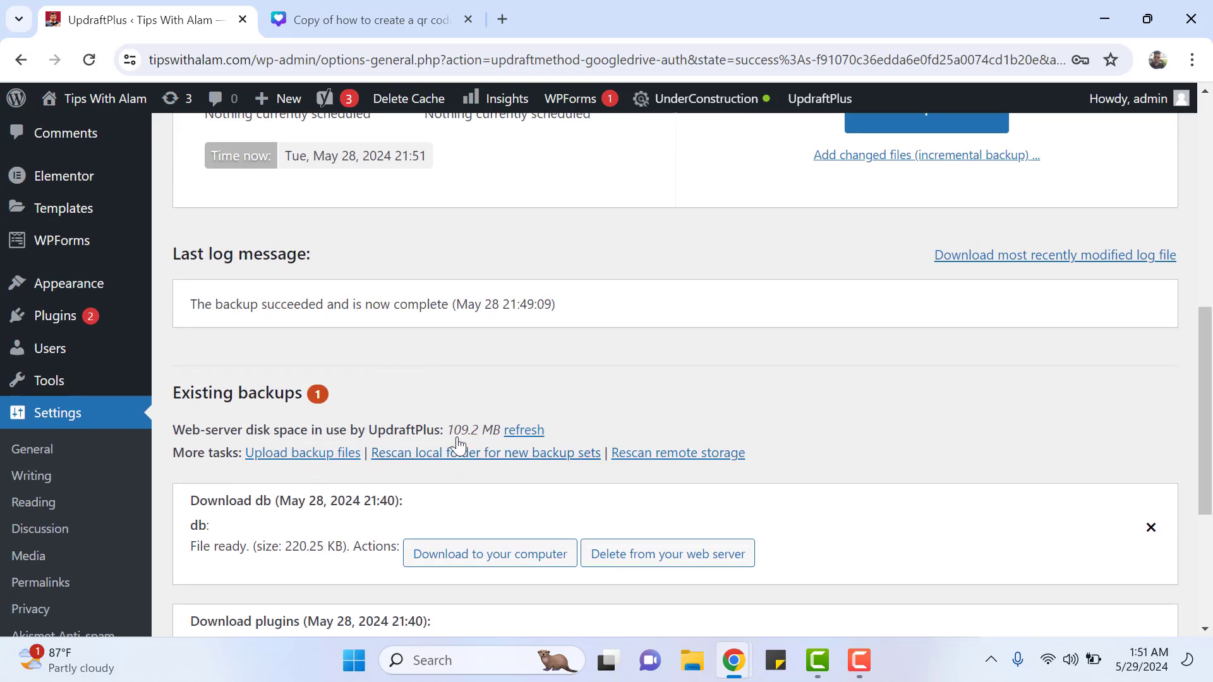
{"action": "scroll", "coordinate": [772, 366], "scroll_direction": "down", "scroll_amount": 3}
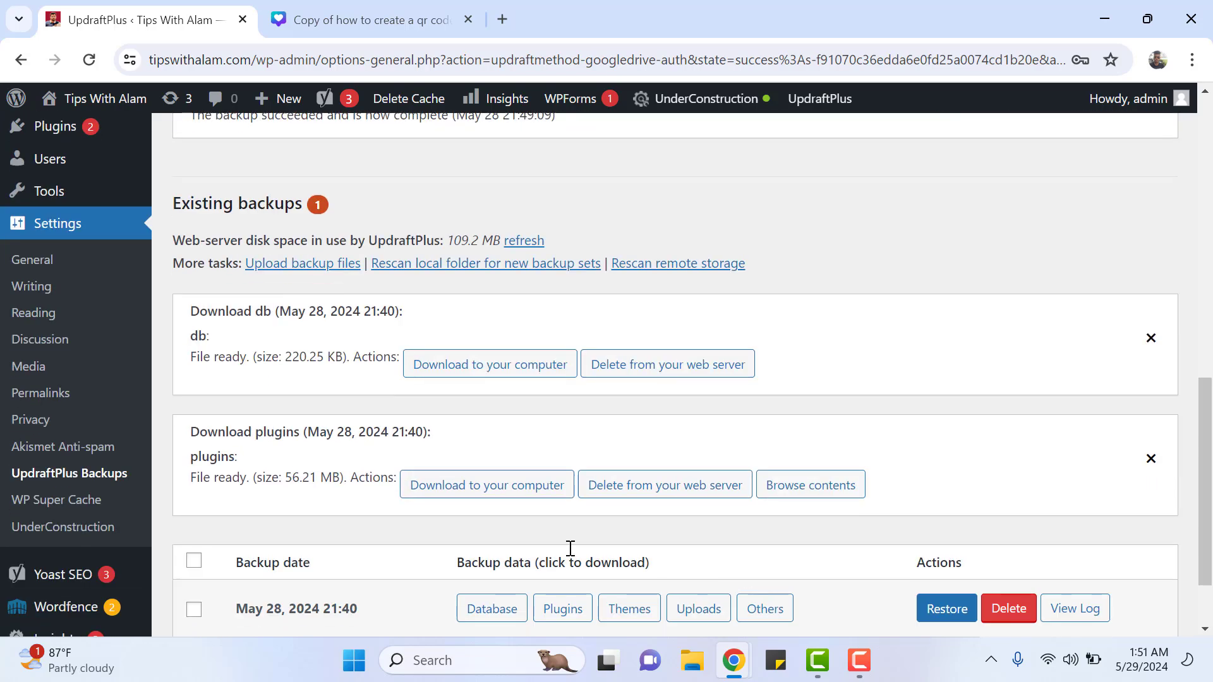
Step: Open the area for uploading existing backup files into UpdraftPlus
{"action": "scroll", "coordinate": [358, 404], "scroll_direction": "up", "scroll_amount": 3}
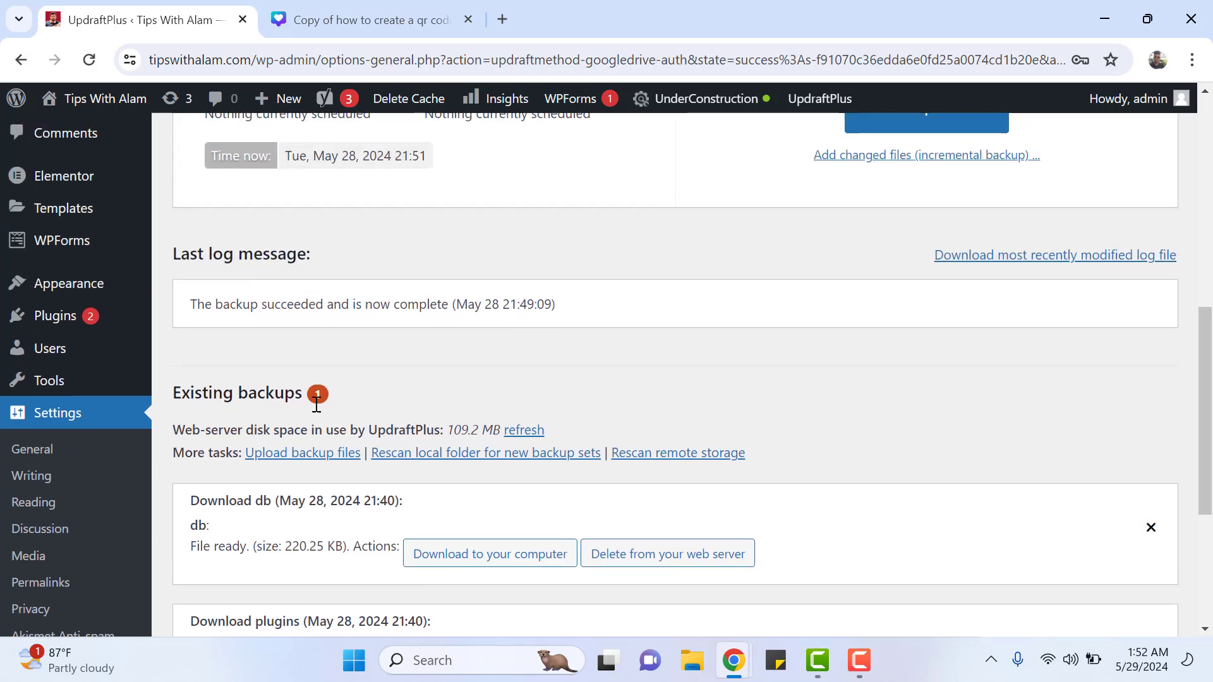
{"action": "left_click", "coordinate": [287, 455]}
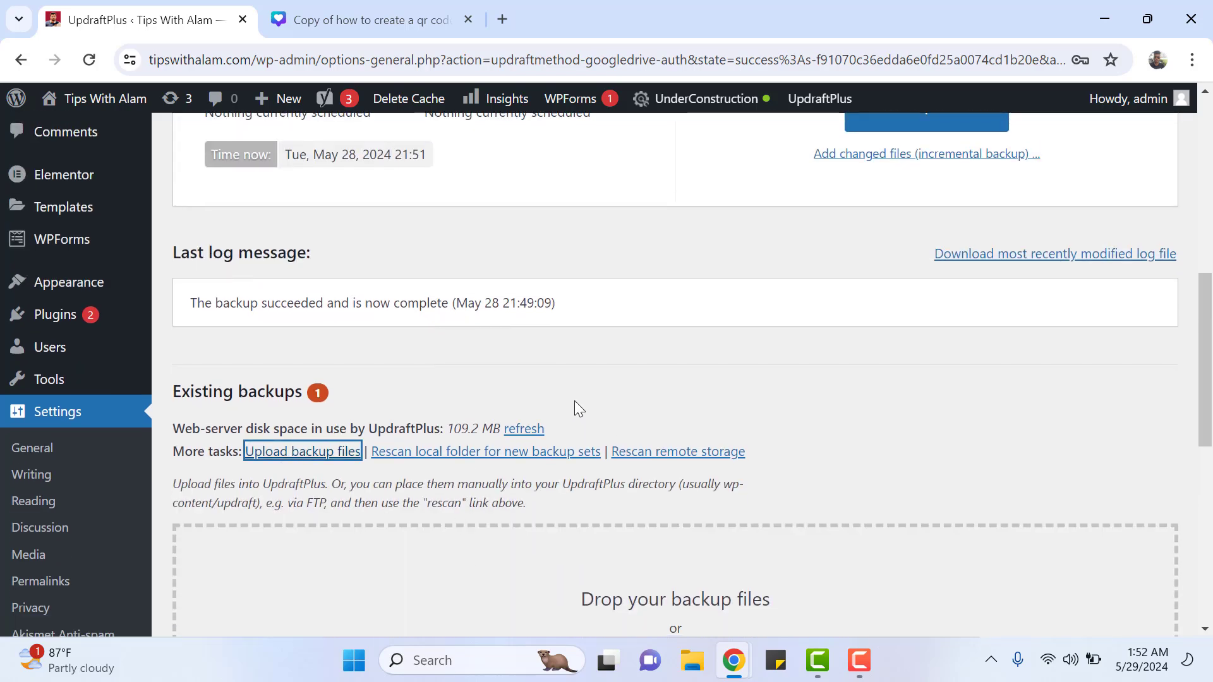
{"action": "scroll", "coordinate": [556, 298], "scroll_direction": "down", "scroll_amount": 4}
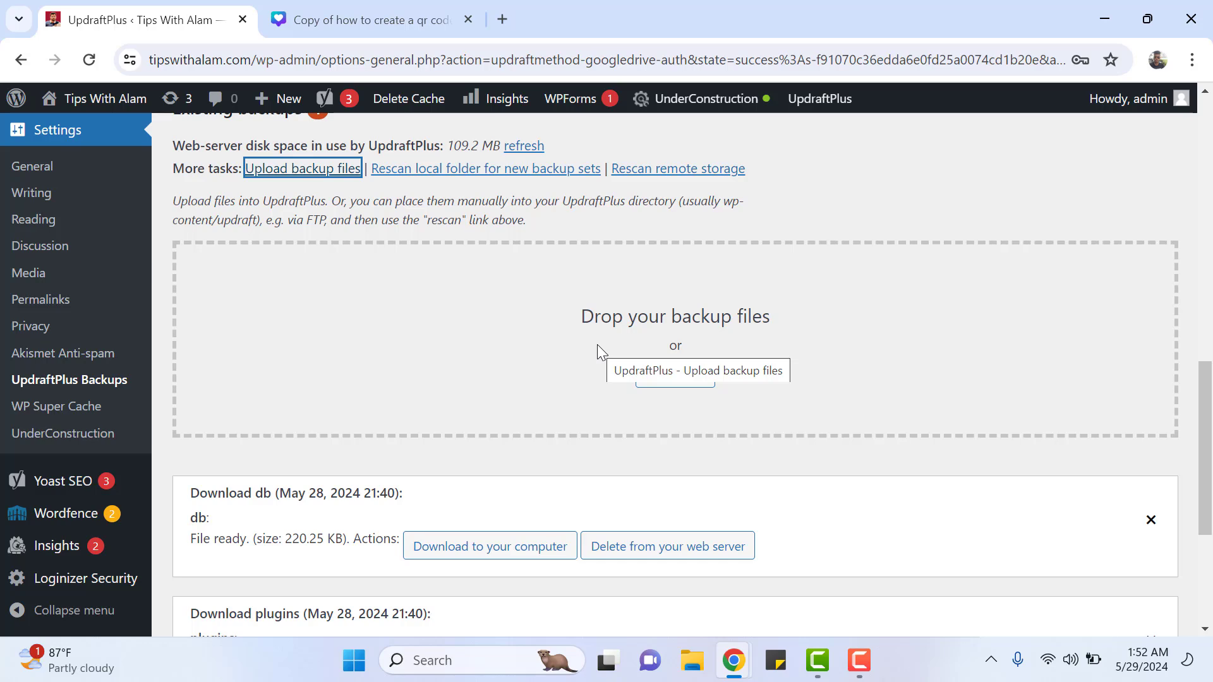
{"action": "scroll", "coordinate": [872, 346], "scroll_direction": "up", "scroll_amount": 8}
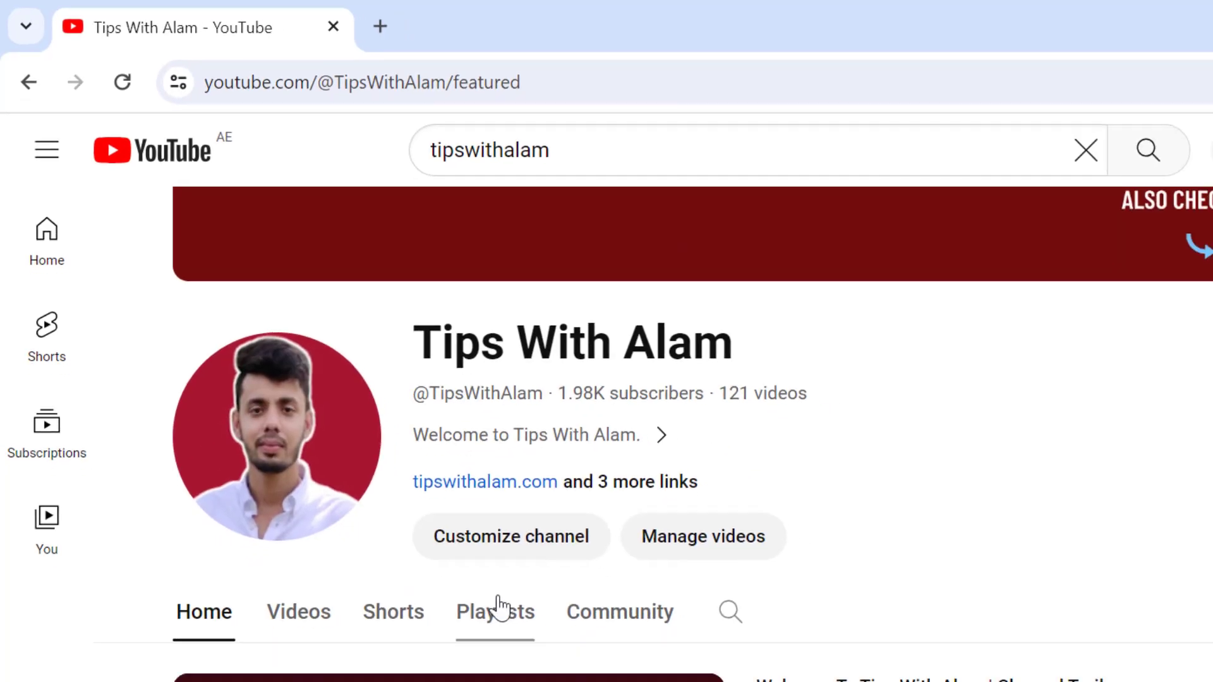
Step: Open the playlists of the Tips With Alam channel on YouTube and browse the created playlists
{"action": "left_click", "coordinate": [499, 608]}
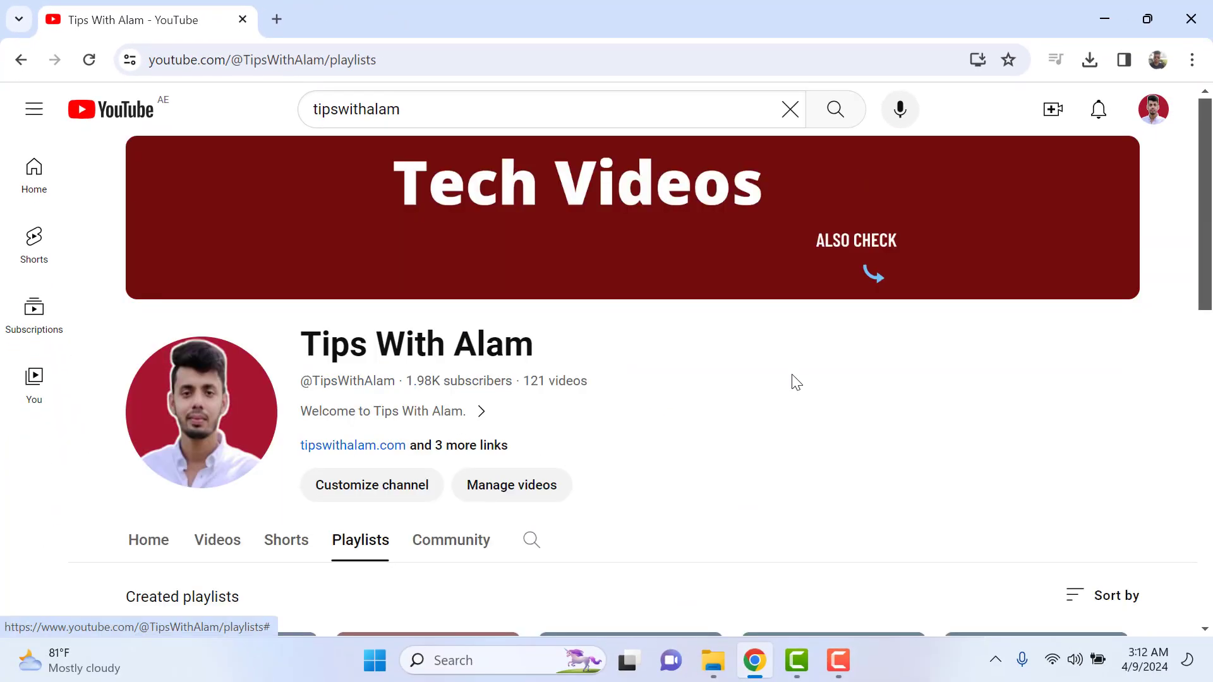
{"action": "scroll", "coordinate": [765, 357], "scroll_direction": "down", "scroll_amount": 2}
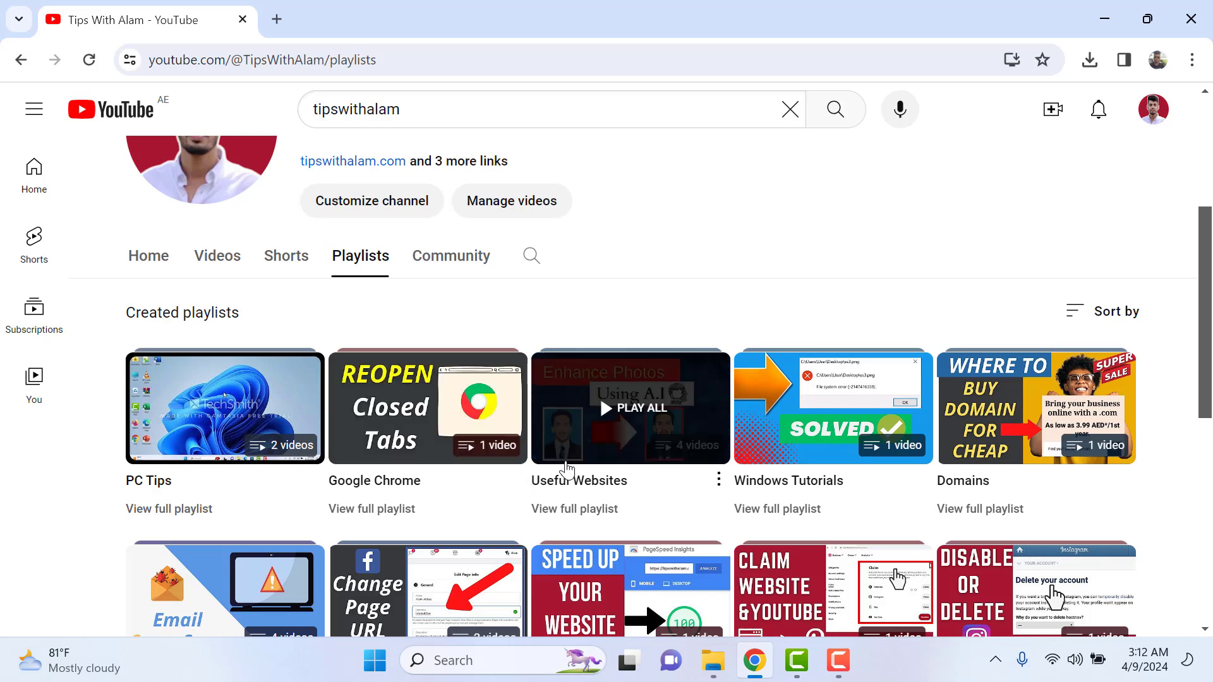
{"action": "scroll", "coordinate": [865, 499], "scroll_direction": "down", "scroll_amount": 3}
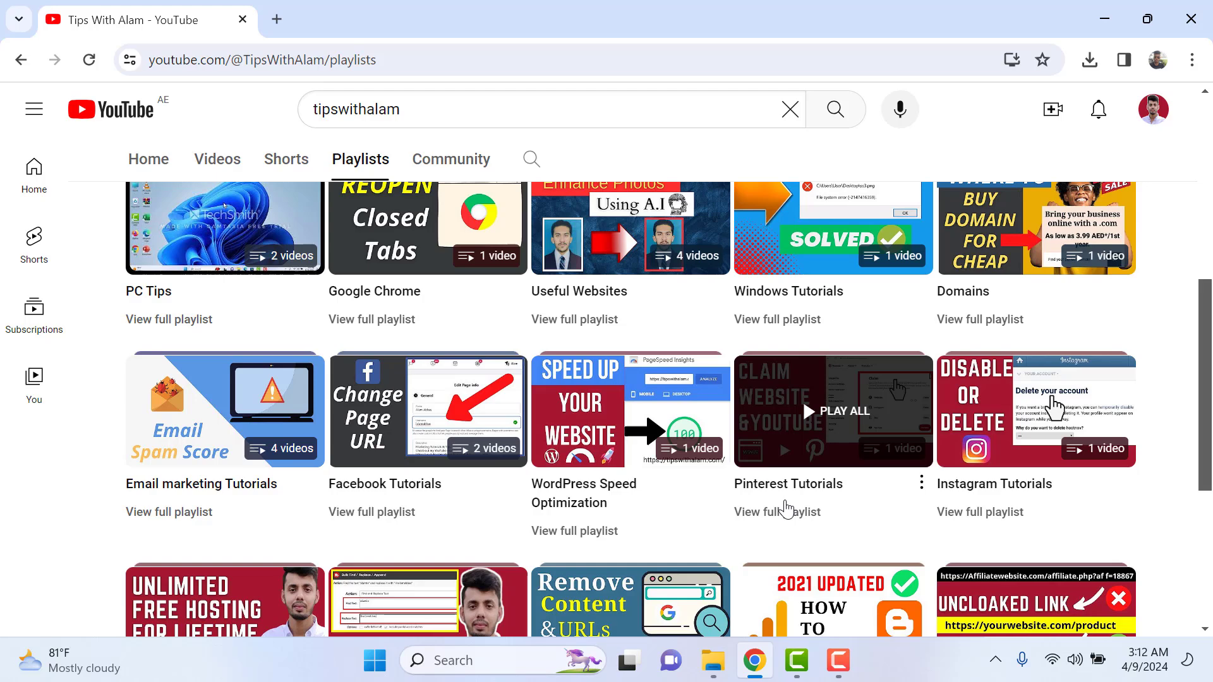
{"action": "scroll", "coordinate": [786, 509], "scroll_direction": "down", "scroll_amount": 2}
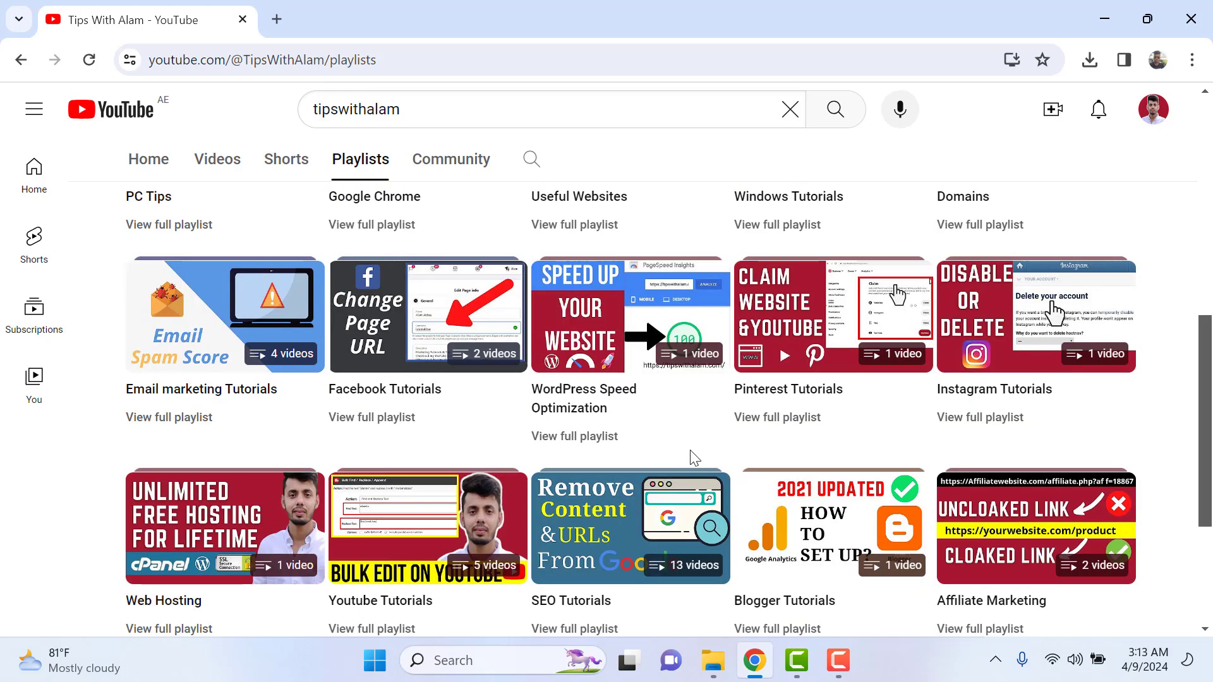
{"action": "scroll", "coordinate": [685, 446], "scroll_direction": "up", "scroll_amount": 9}
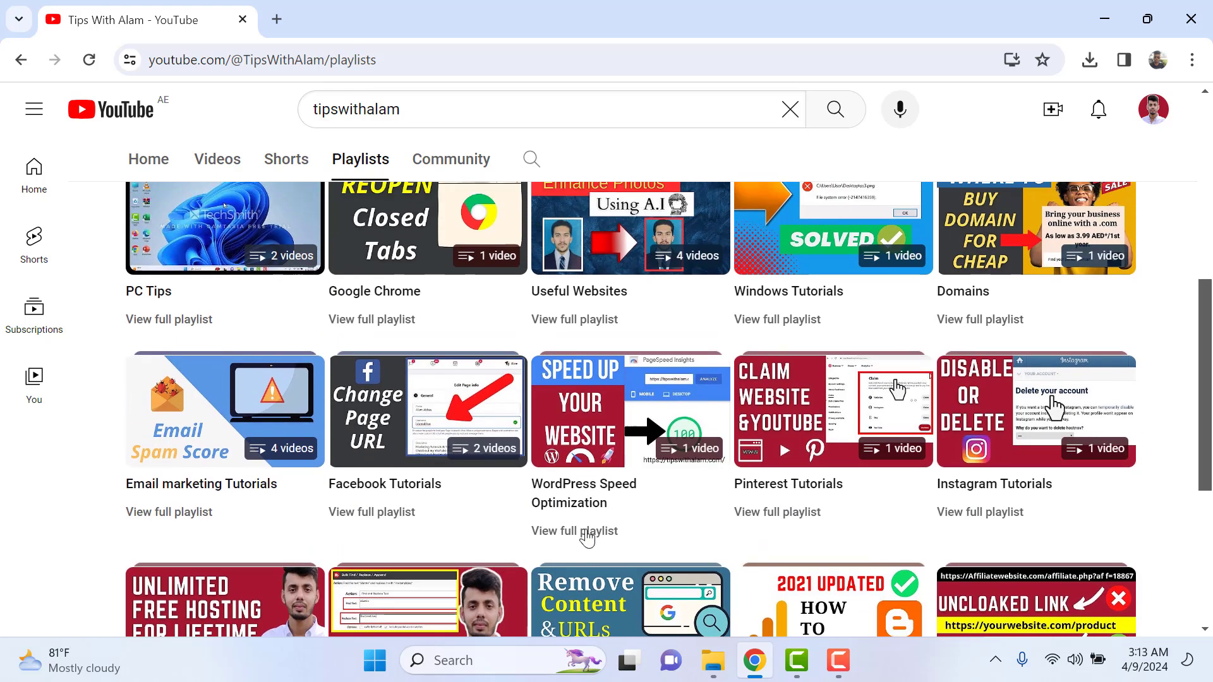